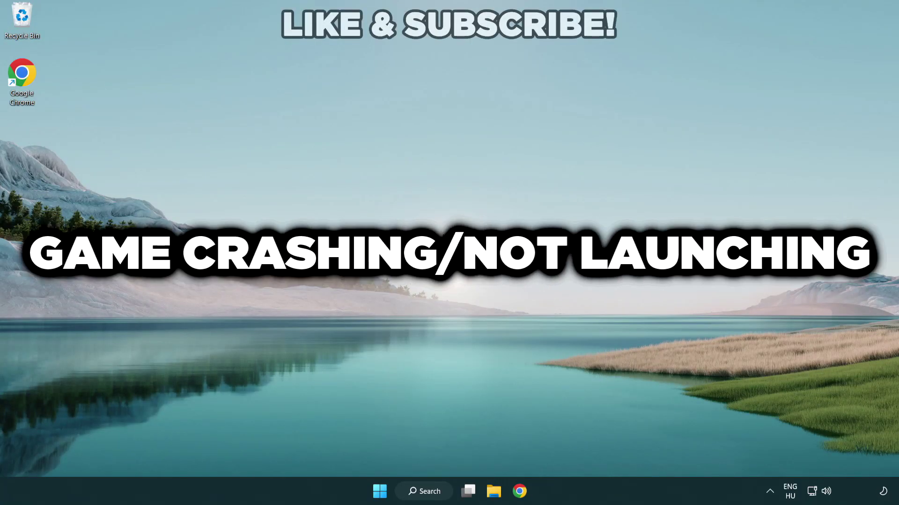
Search Windows for 'device manager' and open the Device Manager best match.
click(428, 492)
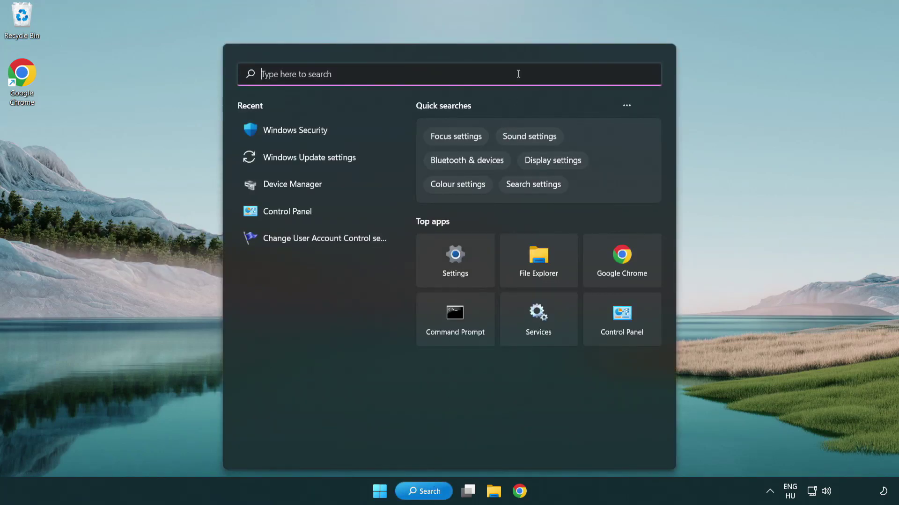
text(device m)
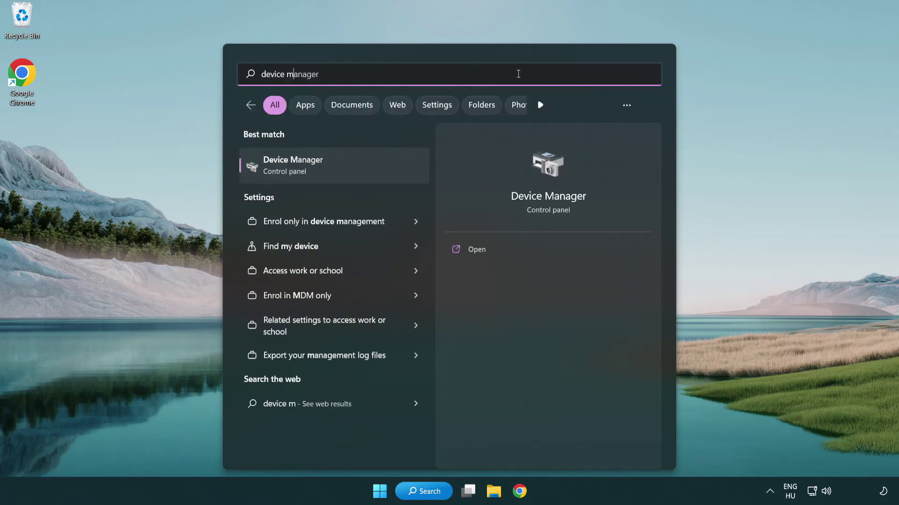
text(anager)
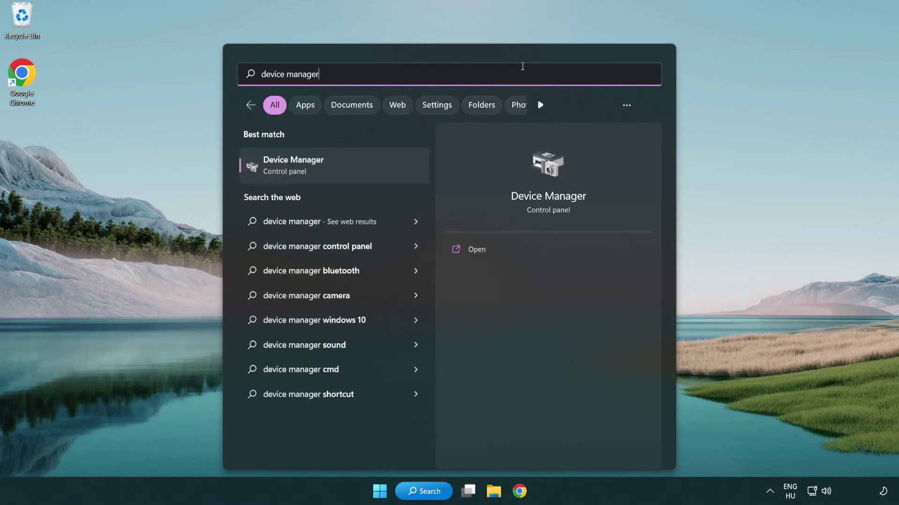
click(360, 170)
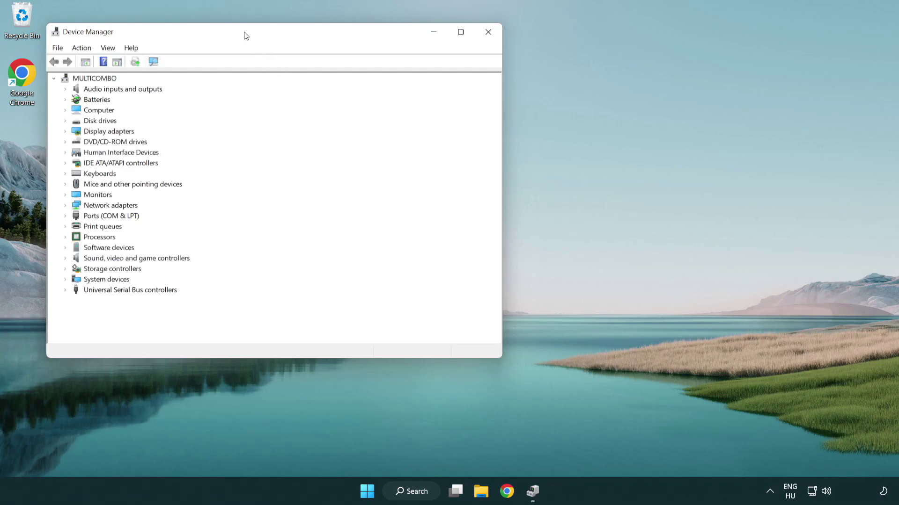
Expand Display adapters and start Update driver for the VMware SVGA 3D adapter.
drag(245, 35, 395, 91)
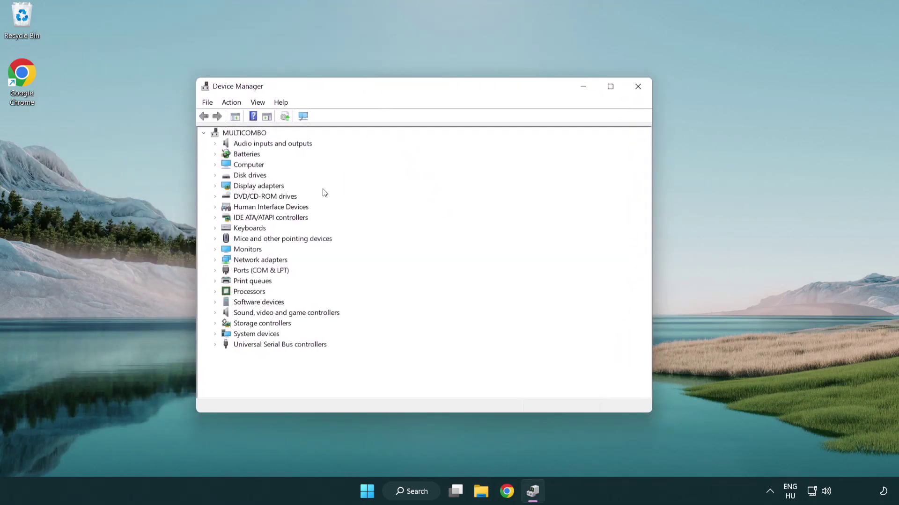
click(249, 190)
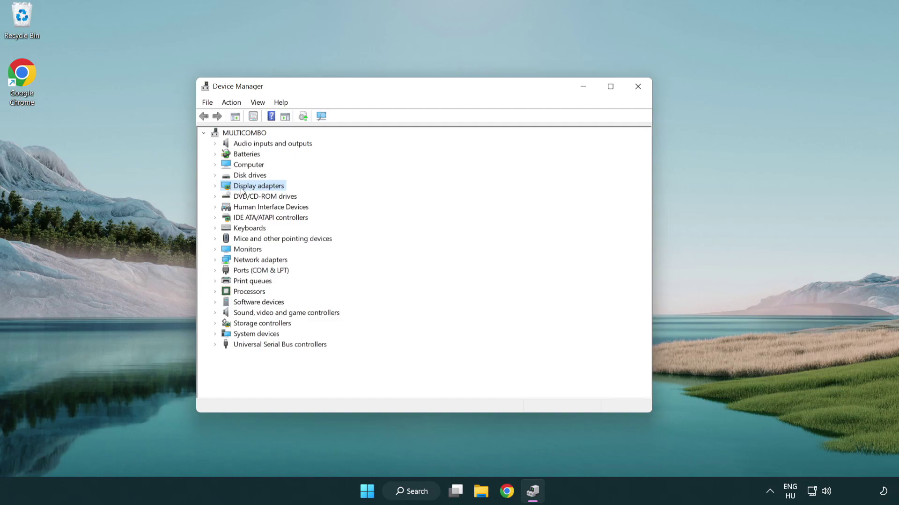
click(215, 188)
click(252, 199)
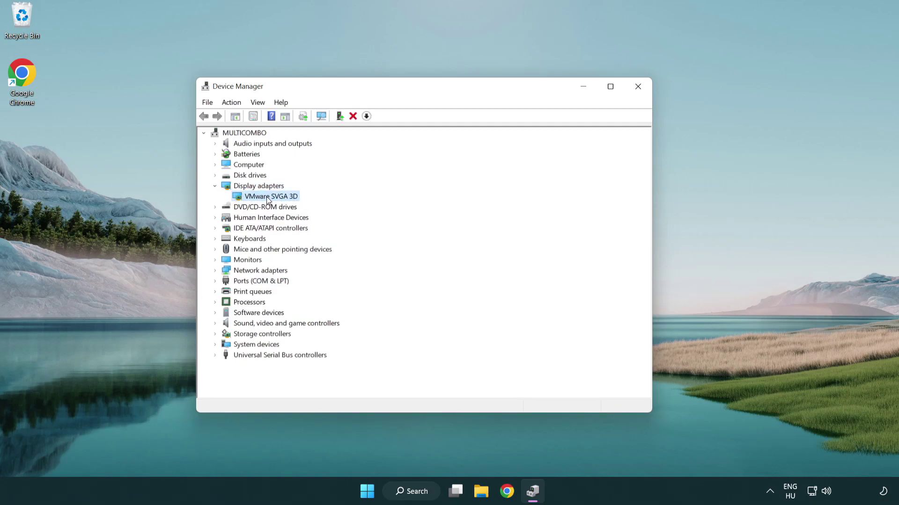
right_click(265, 197)
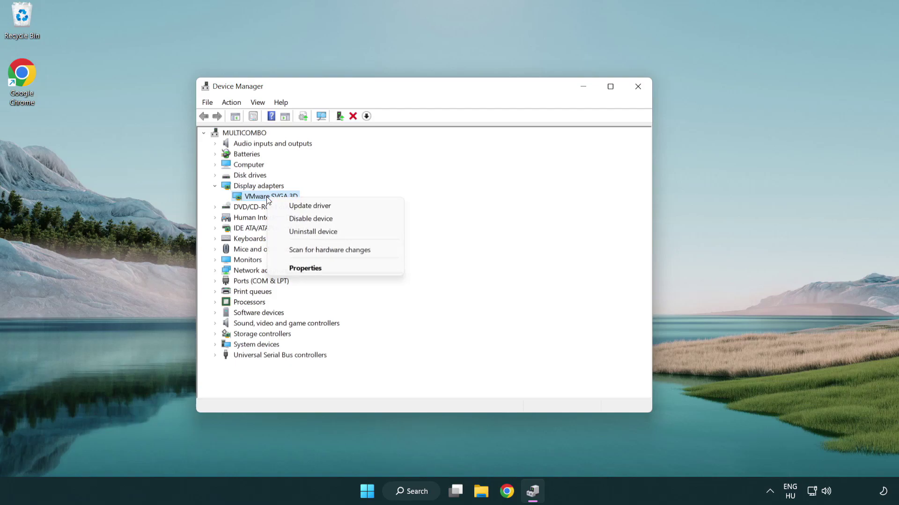
click(355, 207)
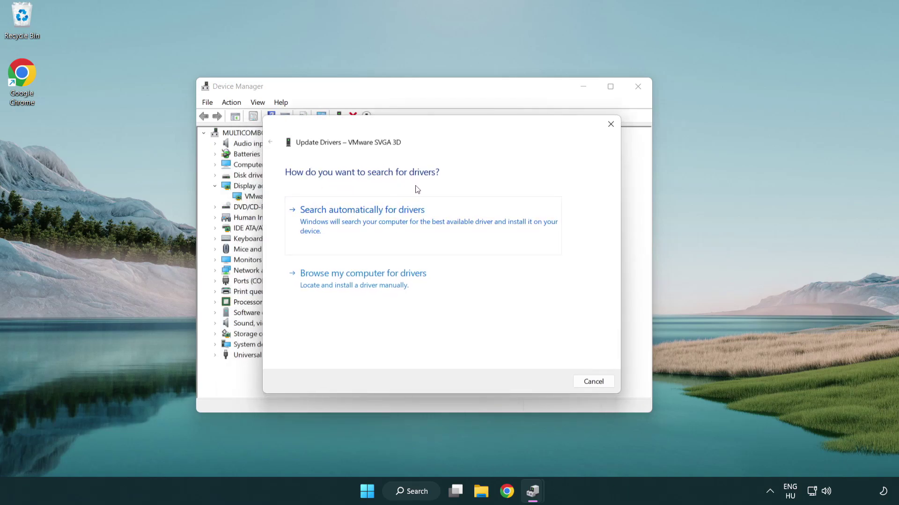
Search automatically for drivers, accept that the best one is installed, and close Device Manager.
click(394, 218)
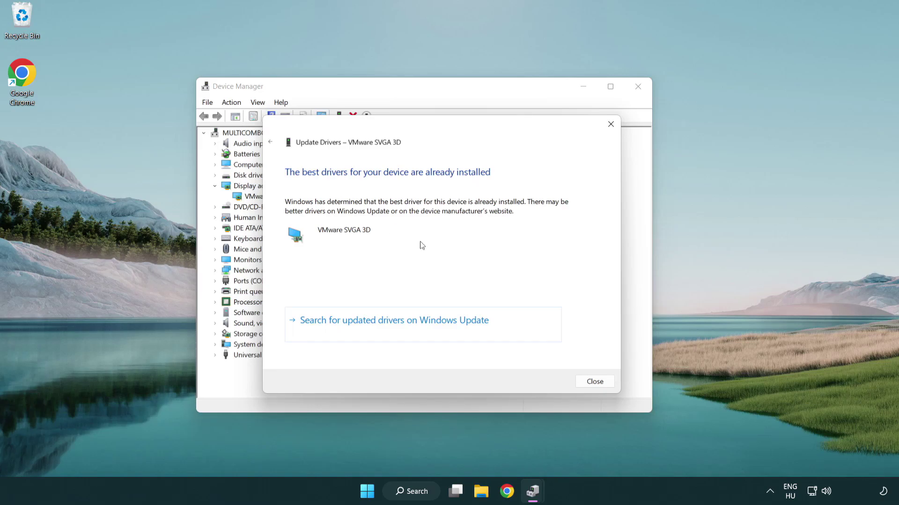
click(595, 382)
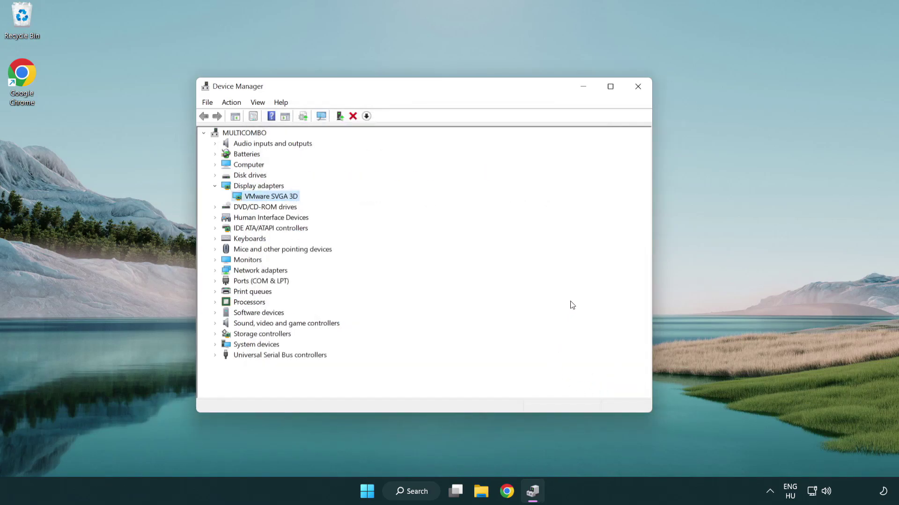
click(639, 89)
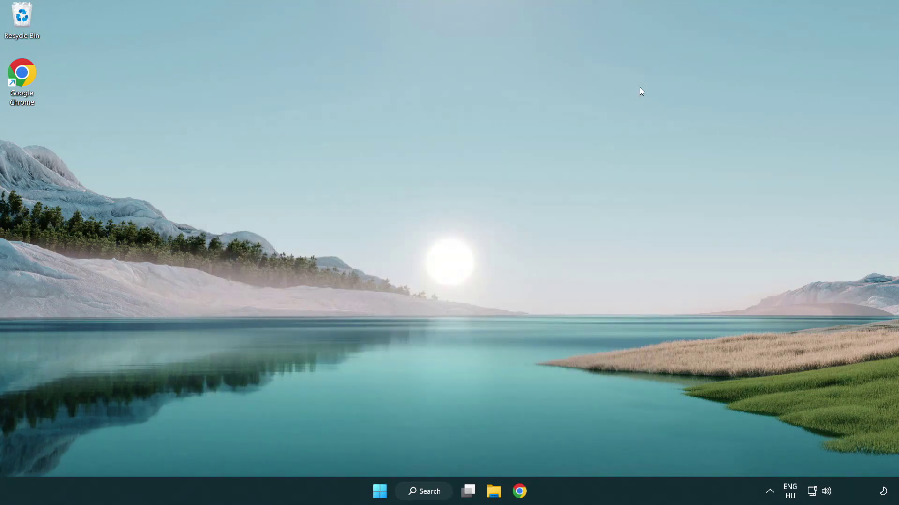
Search Windows for 'update' and open the Windows Update settings page.
click(424, 491)
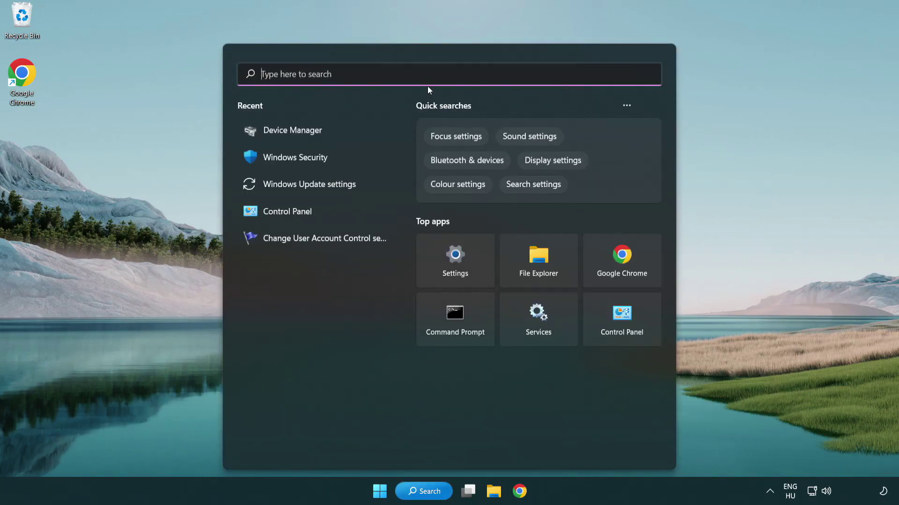
text(u)
text(pdate)
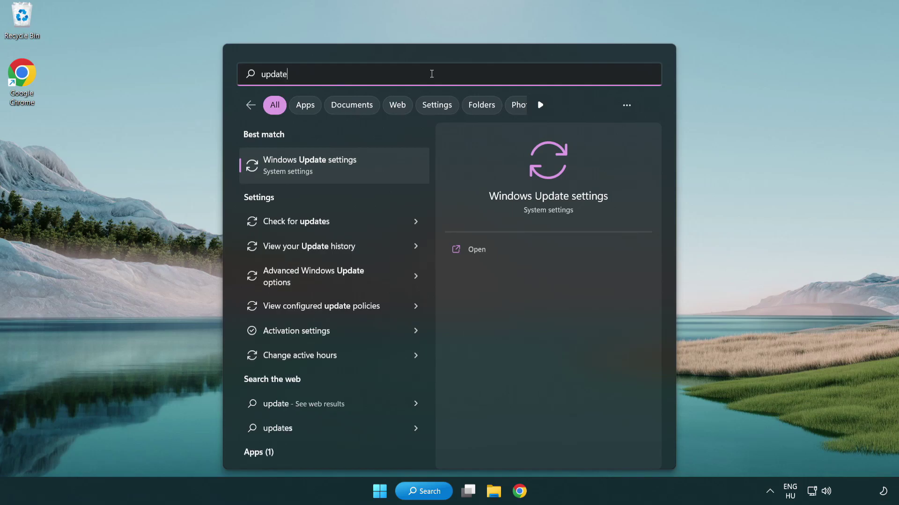
click(350, 169)
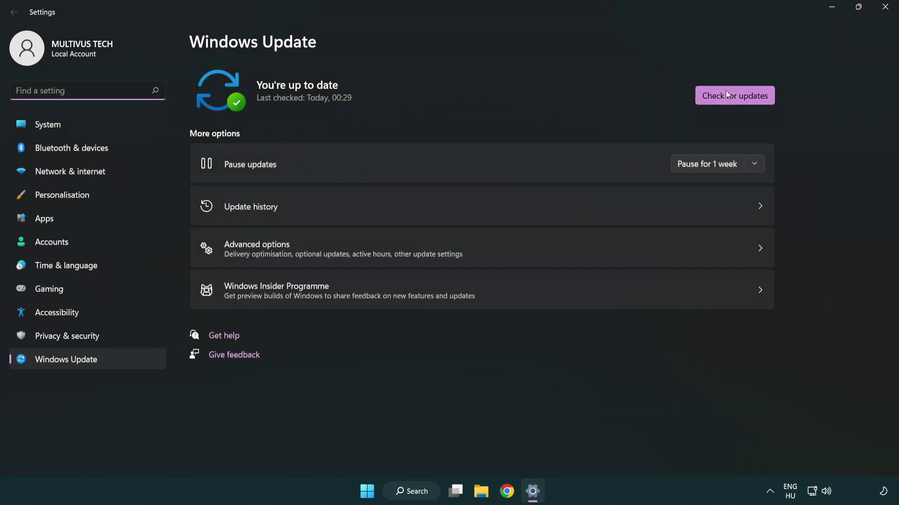
Run a fresh update check showing 'You're up to date', then close Settings.
click(752, 100)
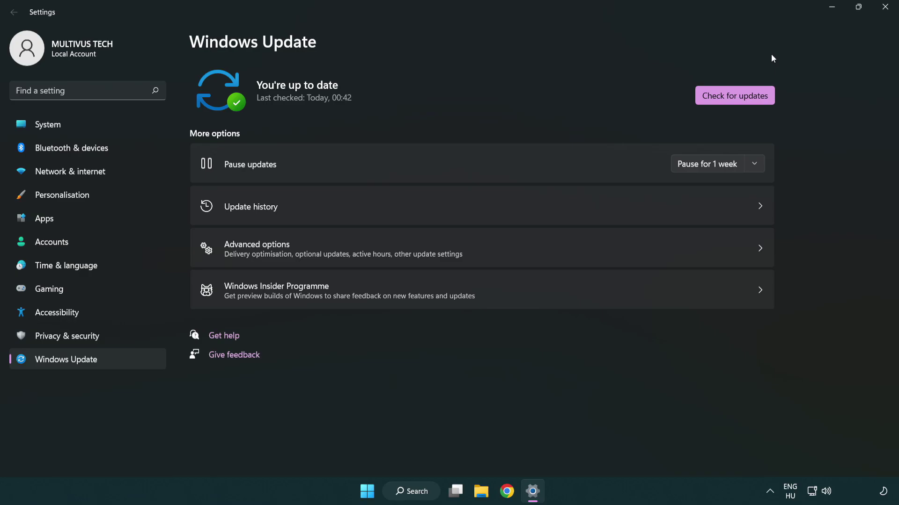
click(881, 13)
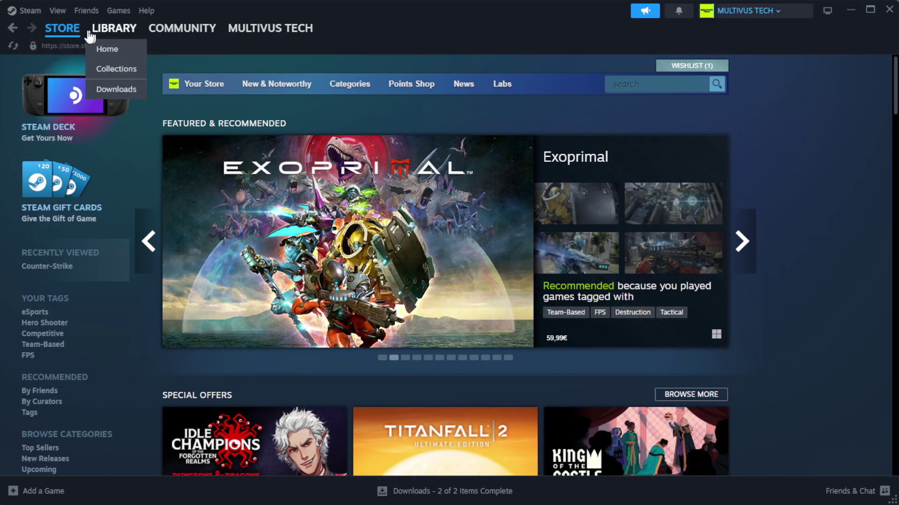
From the Steam Library, open Properties for YOUR NOT WORKING GAME.
click(122, 49)
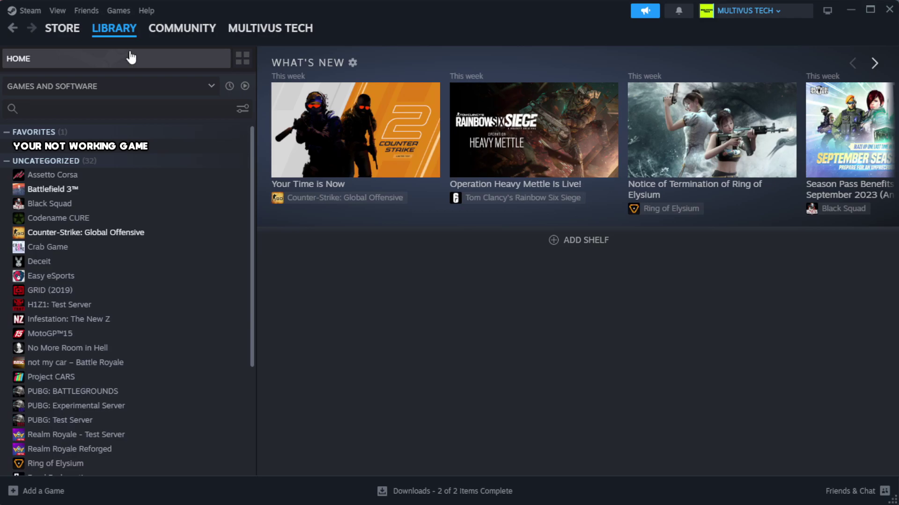
right_click(222, 153)
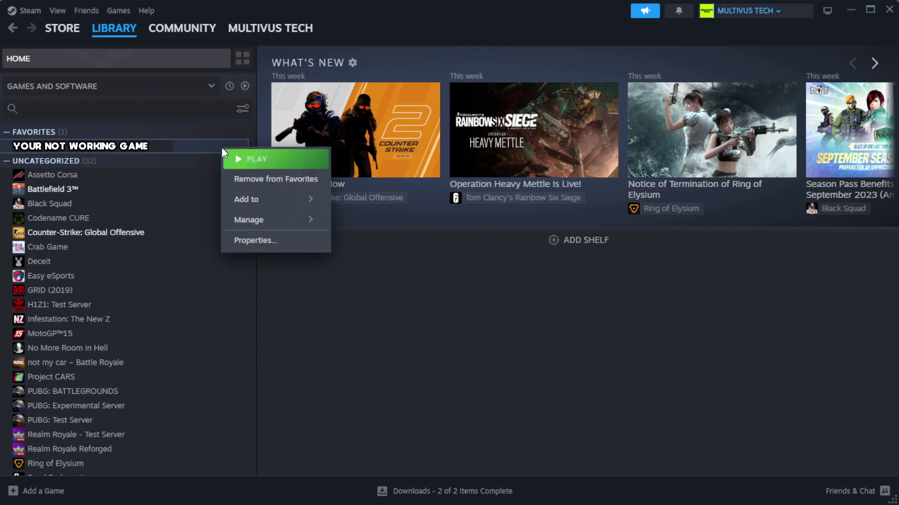
click(285, 243)
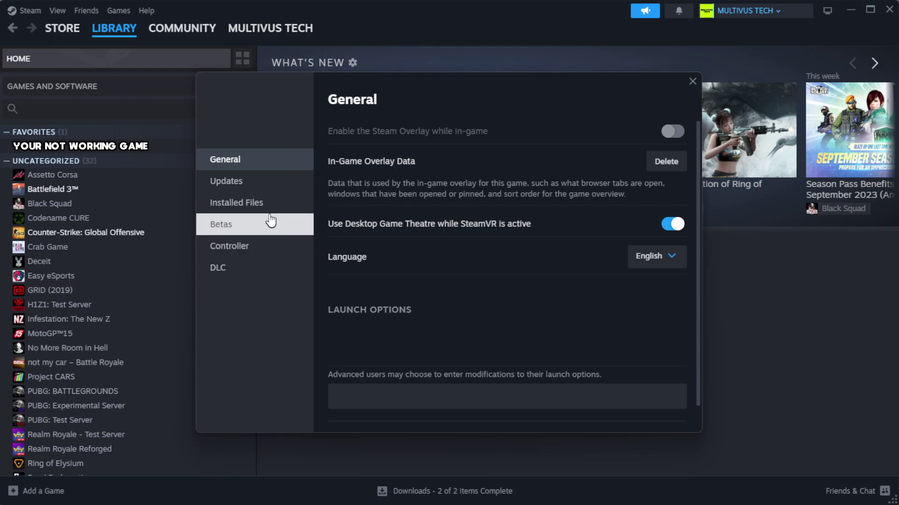
Verify integrity of the game's installed files, with all 1039 files validated.
click(294, 213)
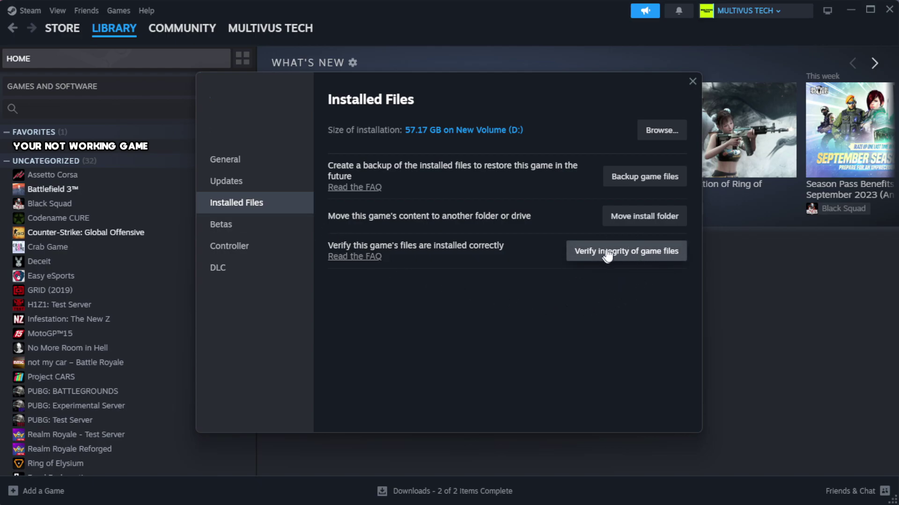
click(632, 261)
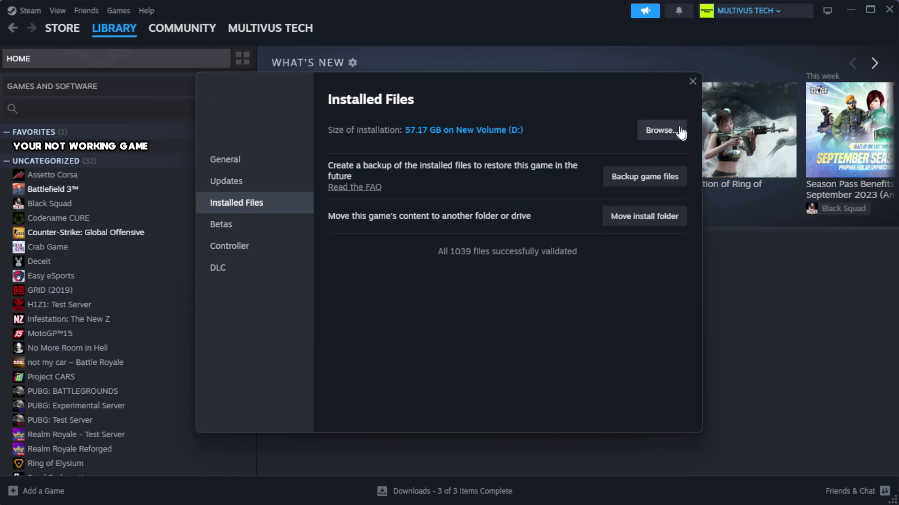
Browse to the game's install folder and open the YOUR NOT WORKING GAME shortcut's Properties.
click(660, 134)
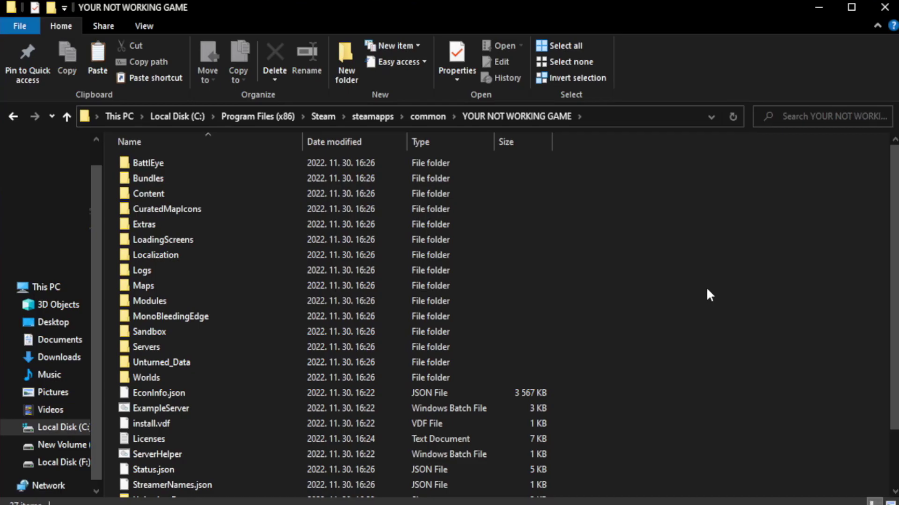
scroll(895, 252, down, 2)
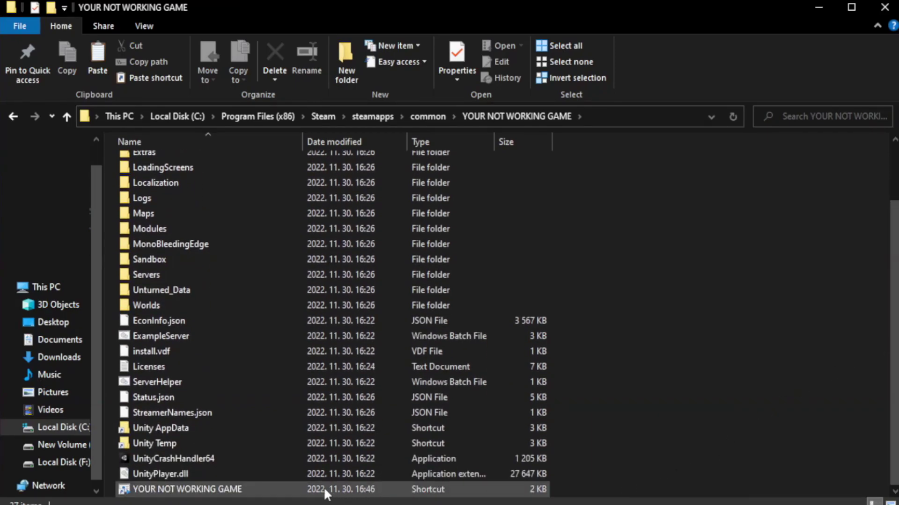
click(324, 490)
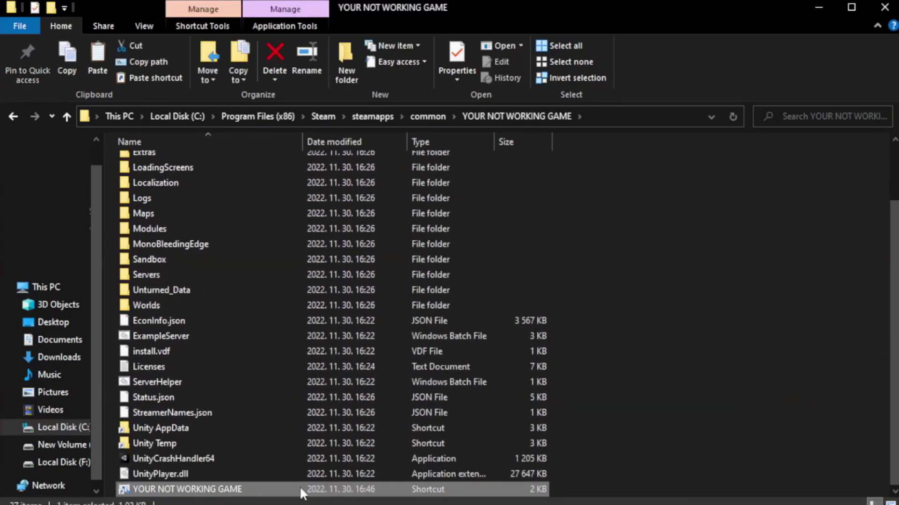
right_click(300, 490)
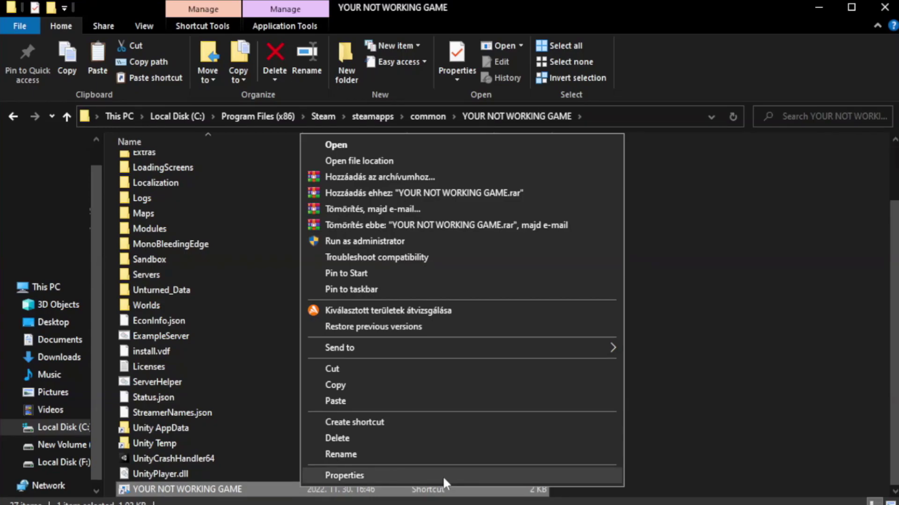
click(457, 475)
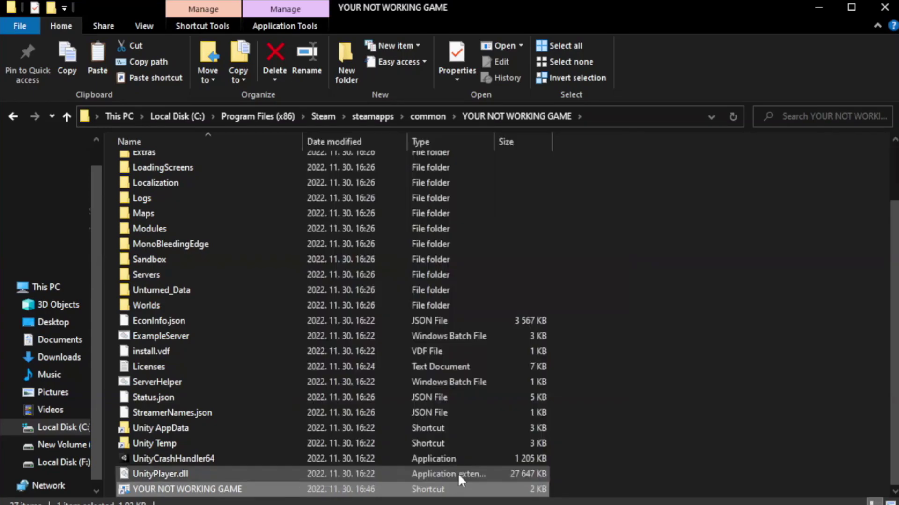
drag(450, 257, 453, 98)
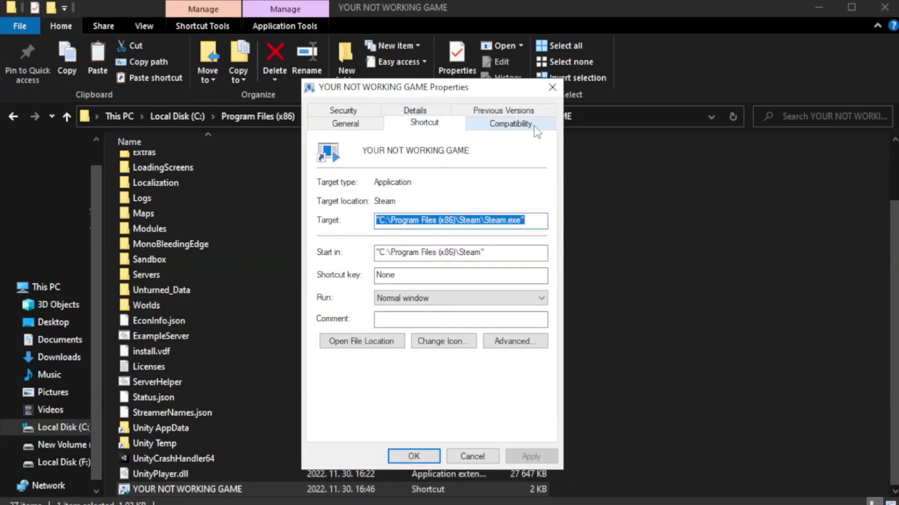
Enable Windows 8 compatibility mode and Run as administrator for the shortcut, then apply.
click(508, 131)
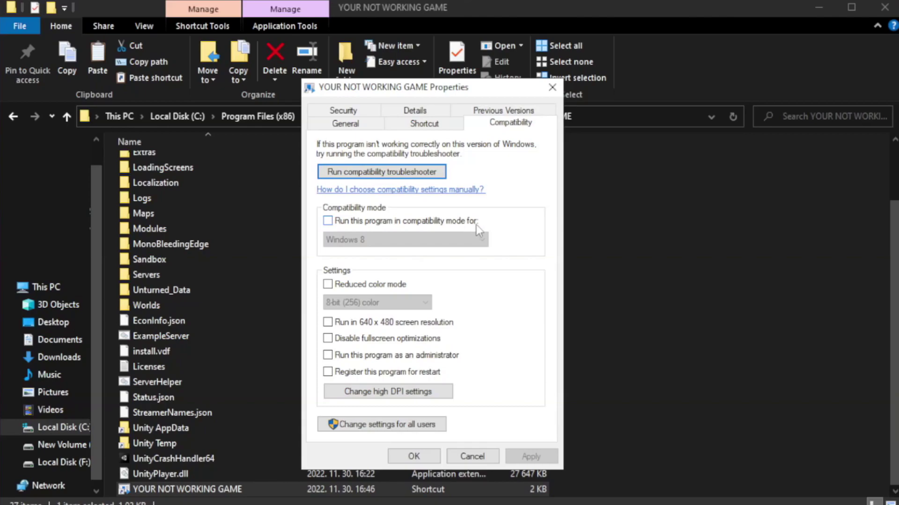
click(355, 220)
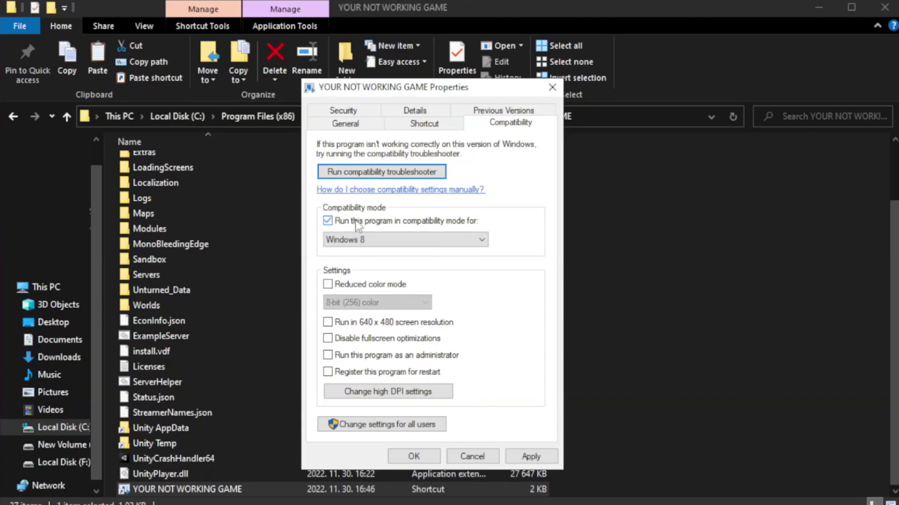
click(397, 237)
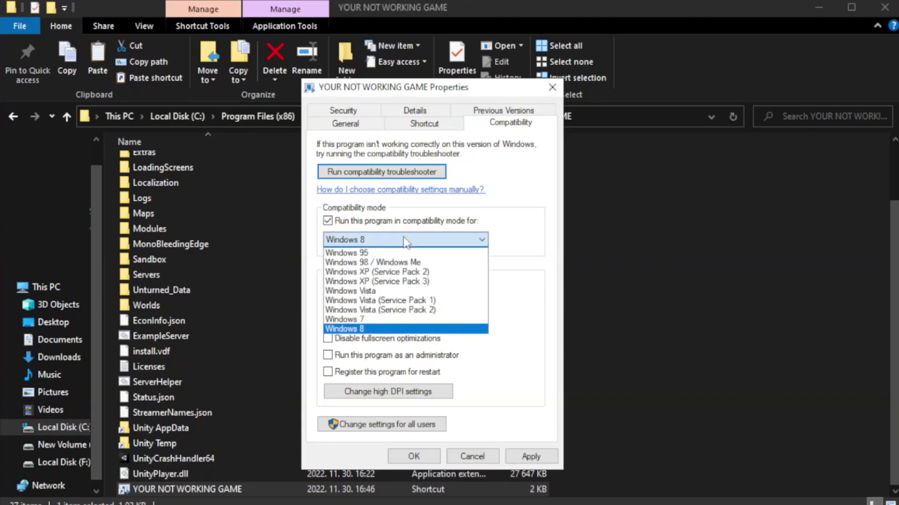
click(380, 329)
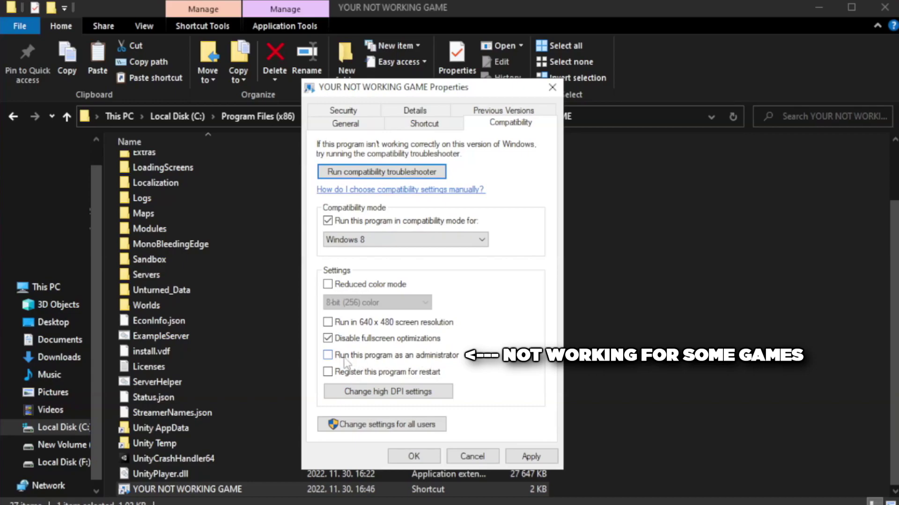
click(352, 361)
click(531, 457)
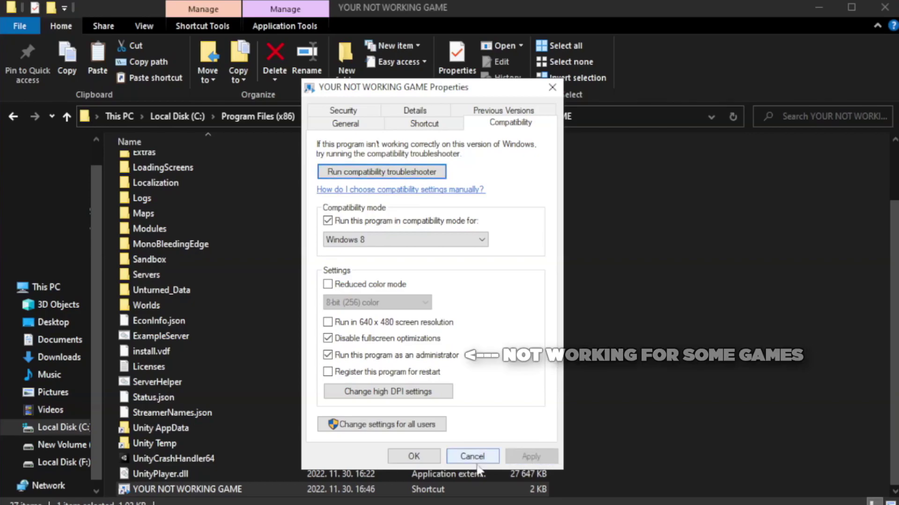
click(413, 457)
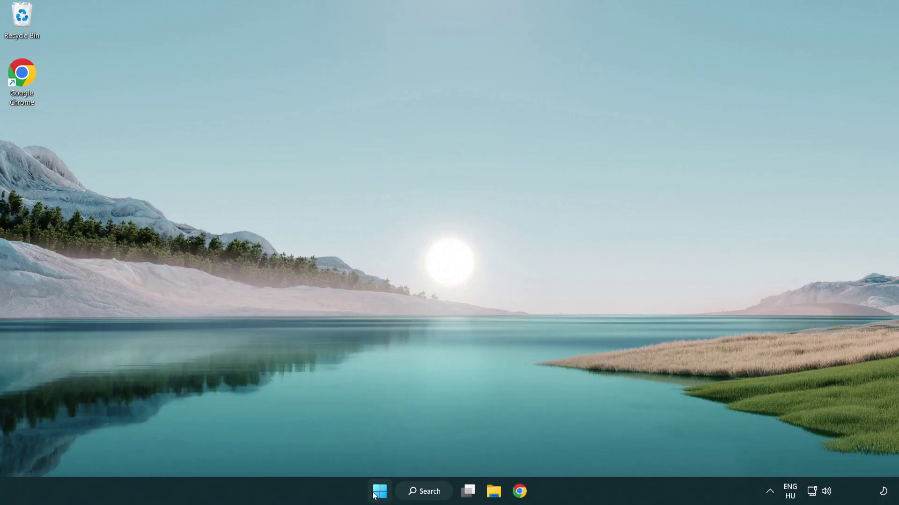
Open Task Manager from the Start button's right-click menu.
right_click(379, 494)
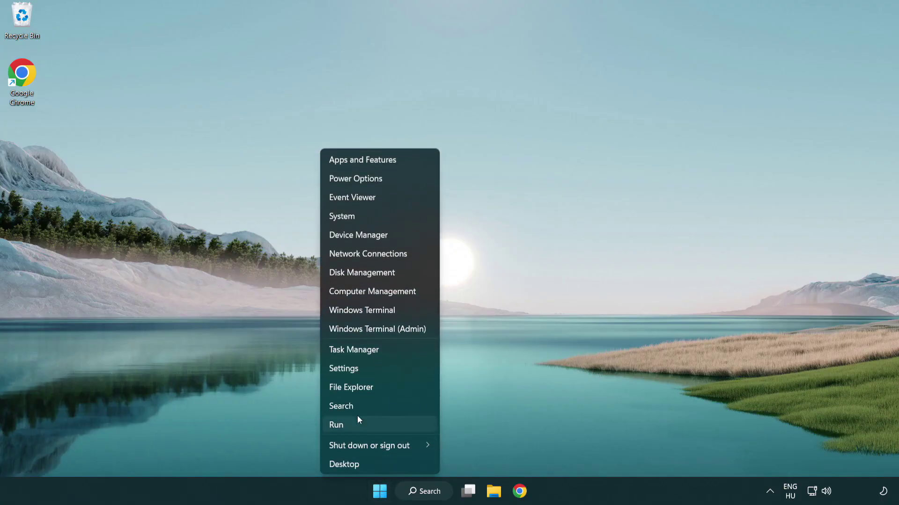
click(397, 355)
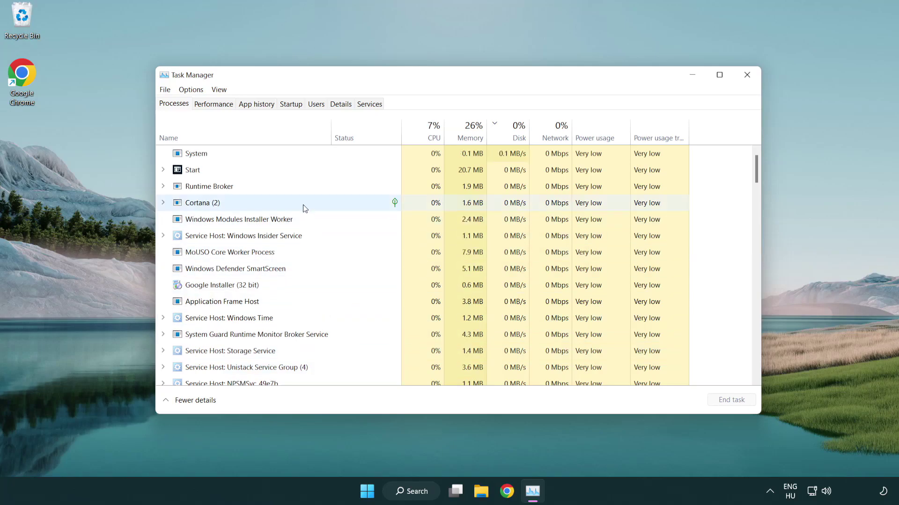
Disable Terminal, Phone Link, Cortana and Windows Security notifications at startup, then close Task Manager.
click(293, 105)
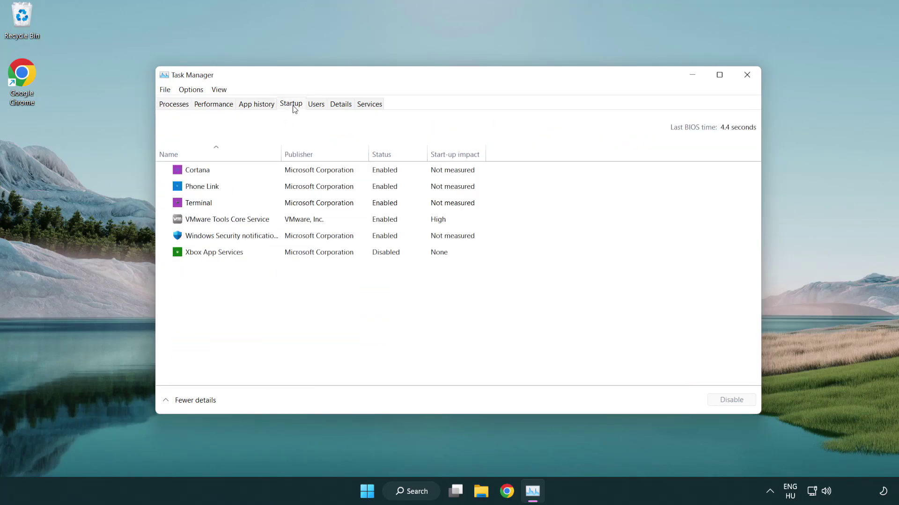
click(294, 203)
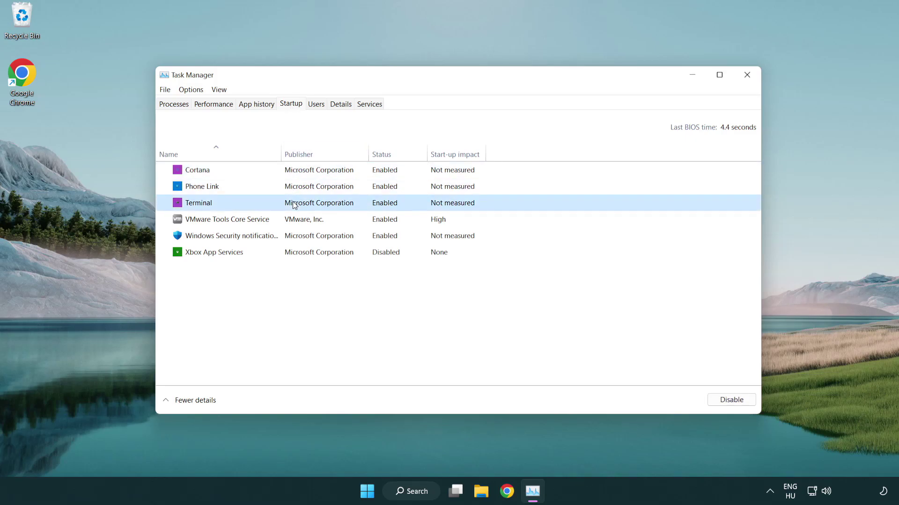
click(727, 400)
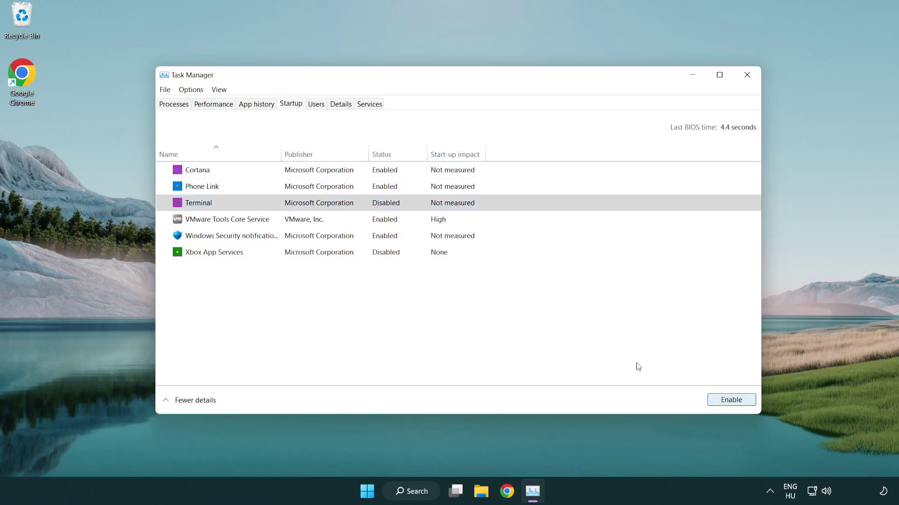
click(374, 186)
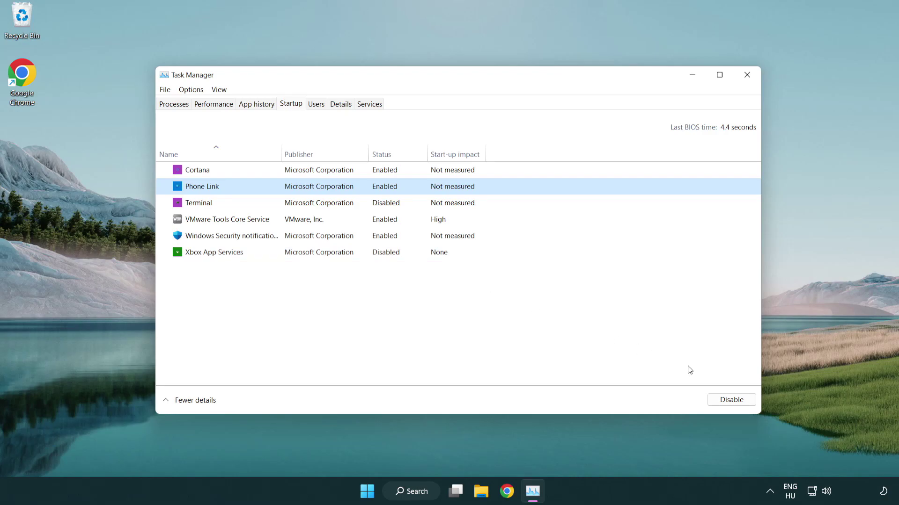
click(730, 401)
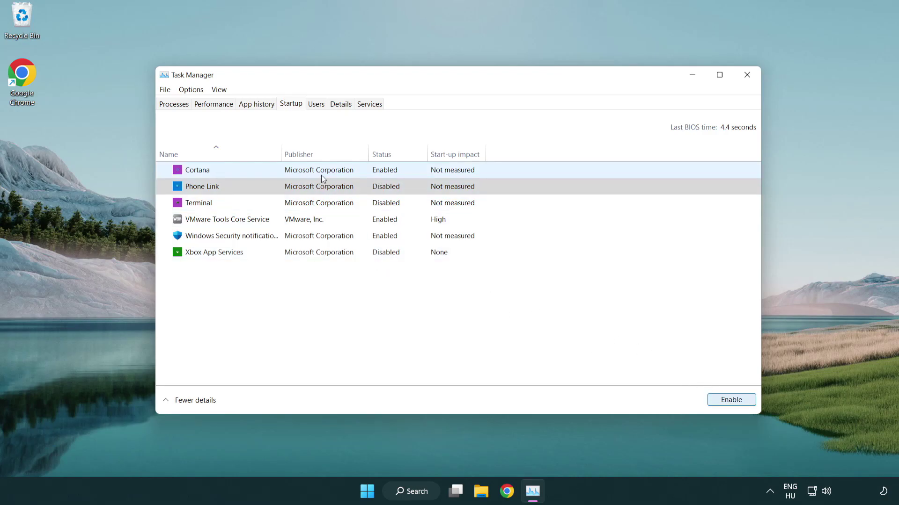
click(321, 175)
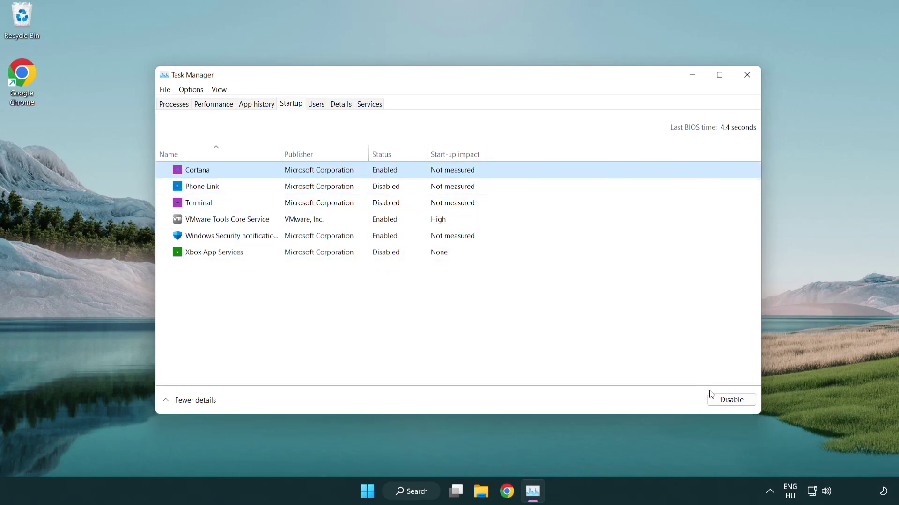
click(729, 399)
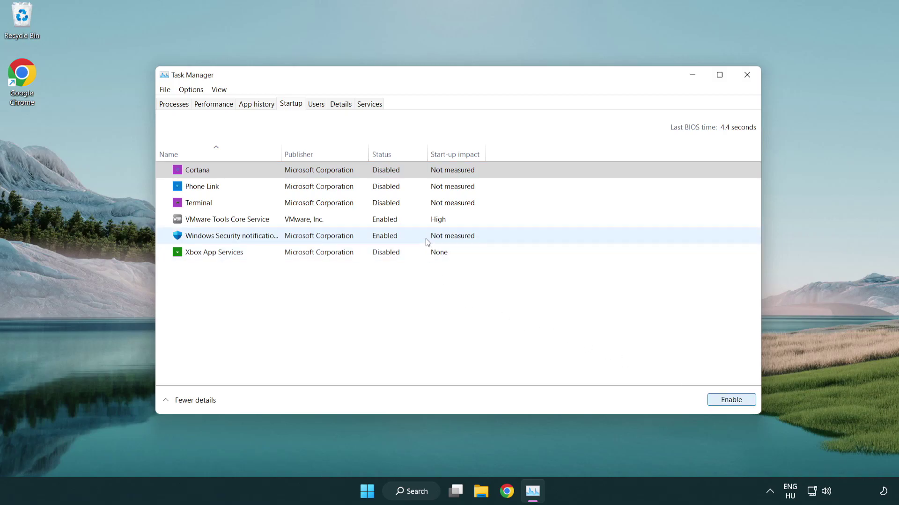
click(426, 241)
click(709, 399)
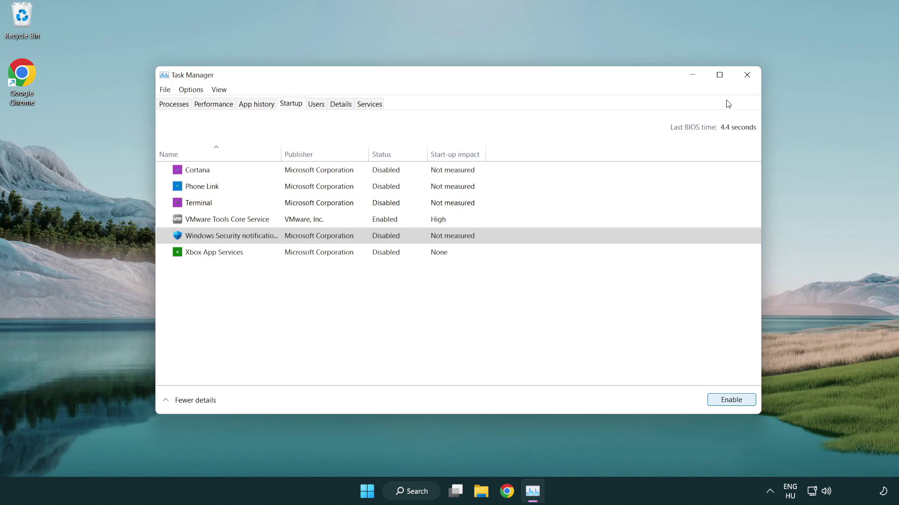
click(748, 81)
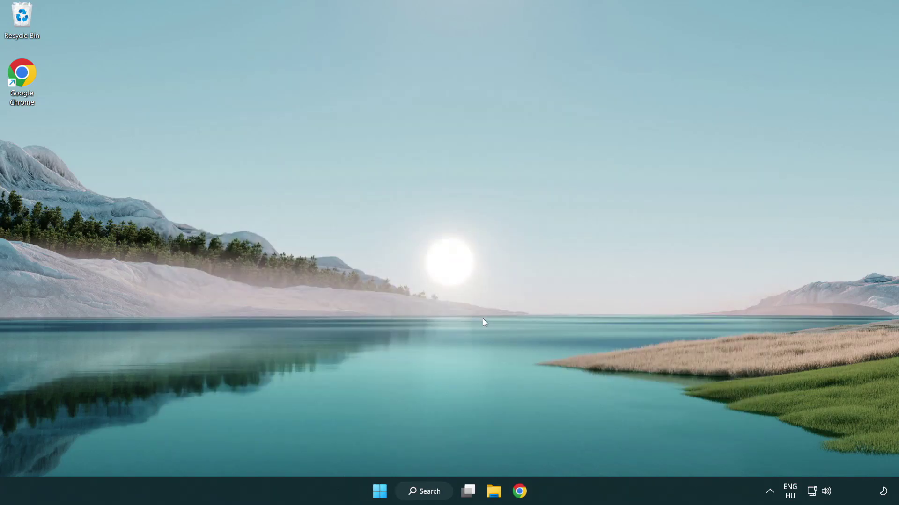
Search for cmd and run Command Prompt as administrator.
click(420, 491)
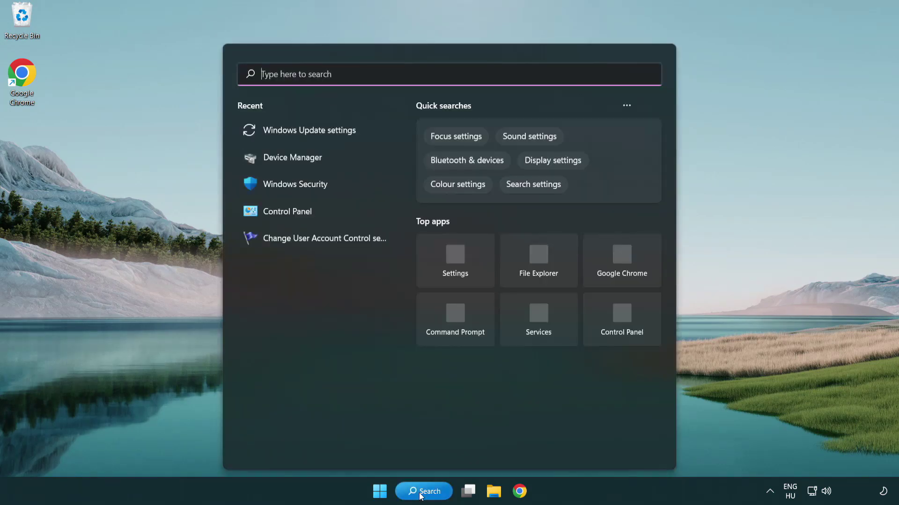
text(c)
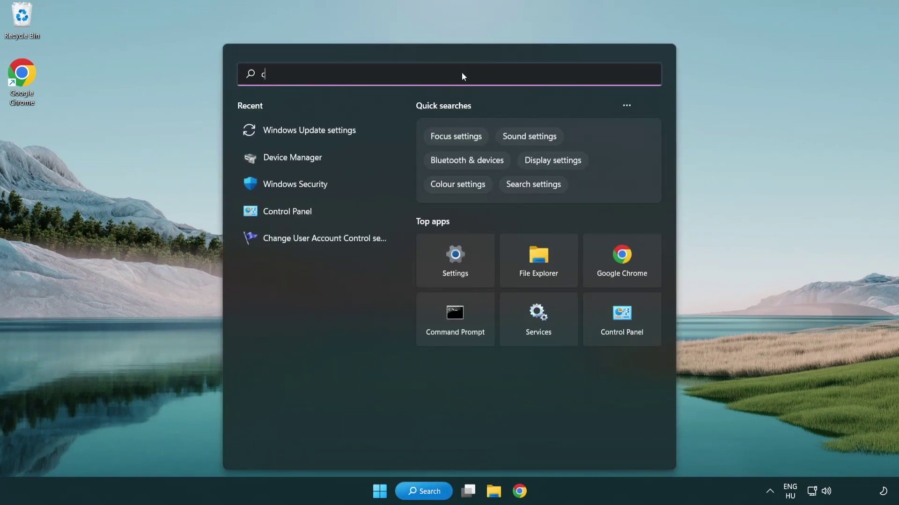
text(md)
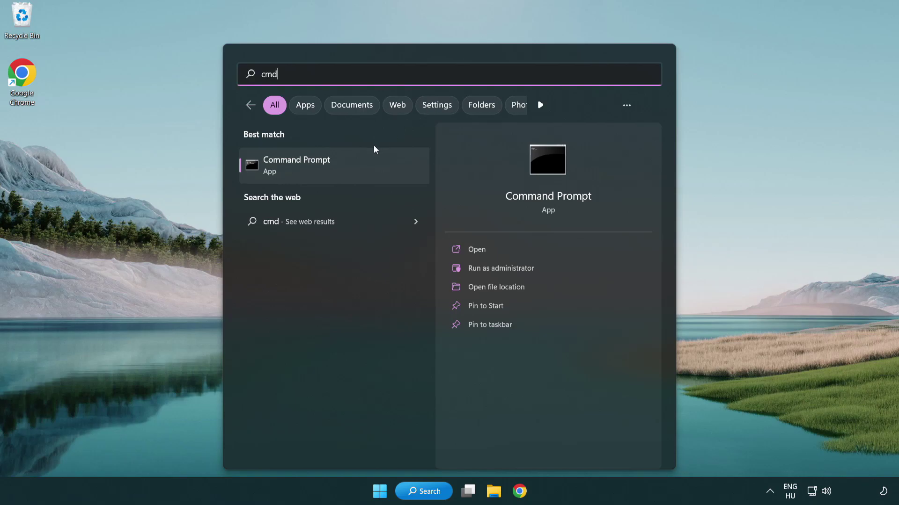
right_click(344, 171)
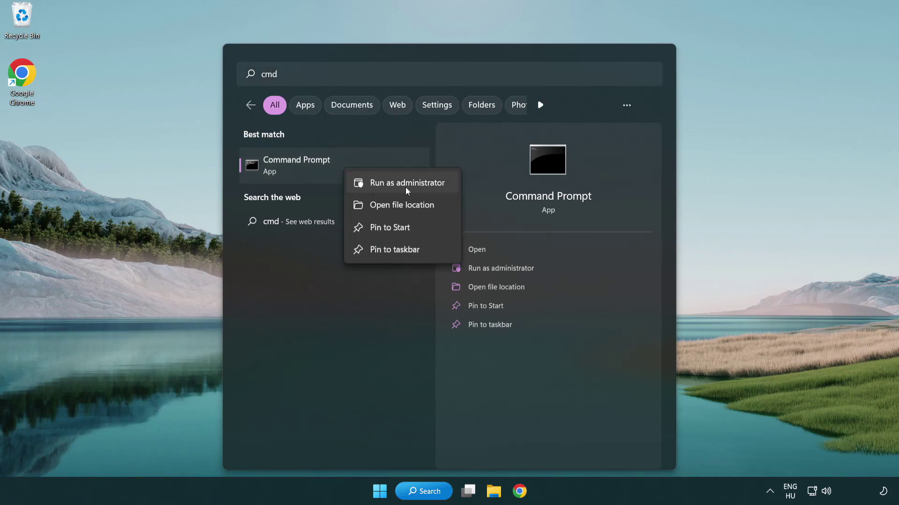
click(405, 187)
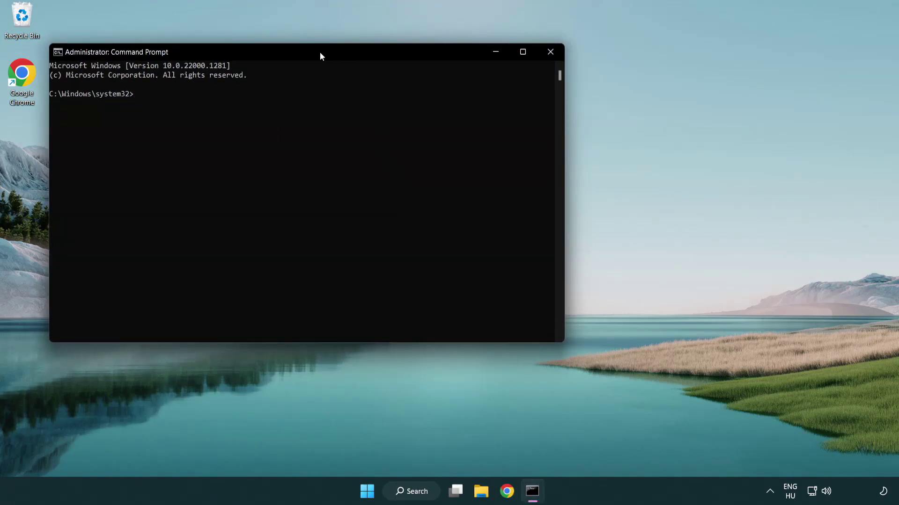
Run sfc /scannow in the elevated Command Prompt until verification completes cleanly.
drag(319, 52, 452, 91)
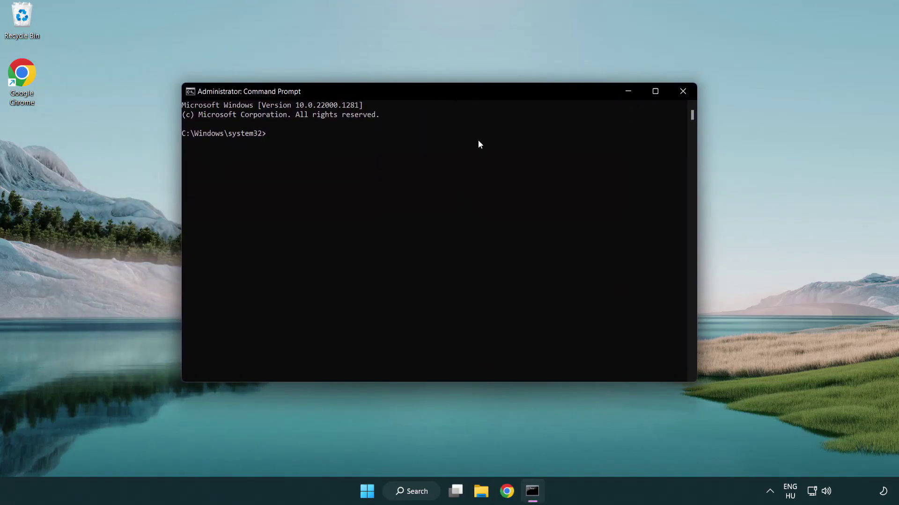
text(sfc)
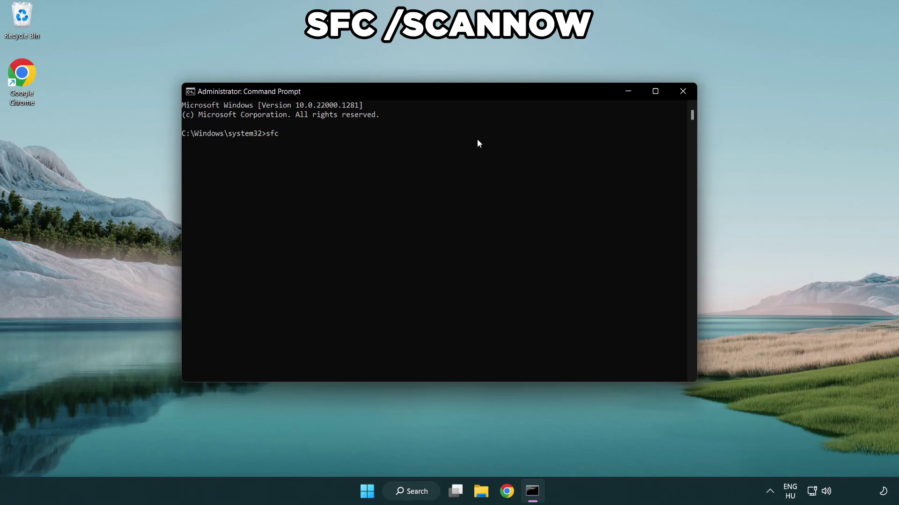
text( /scan)
text(now)
key(Return)
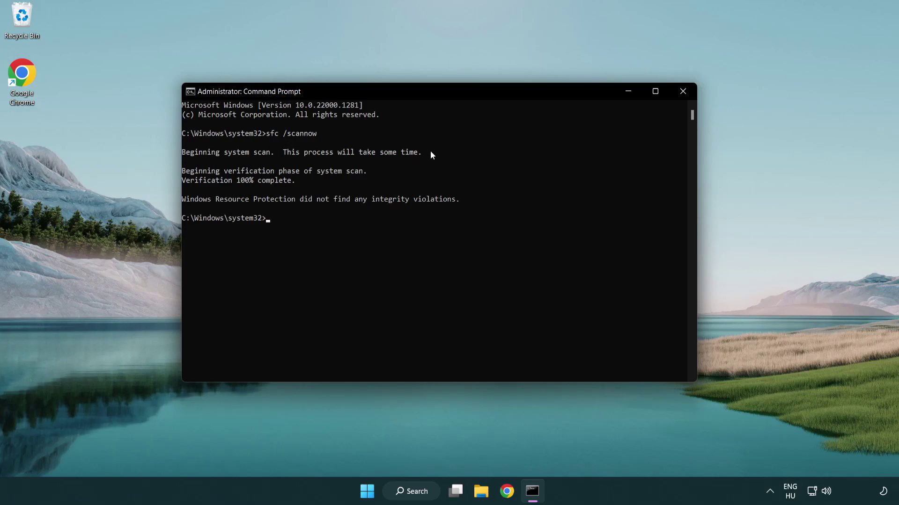
Close Command Prompt and bring up the Start menu power options.
click(685, 94)
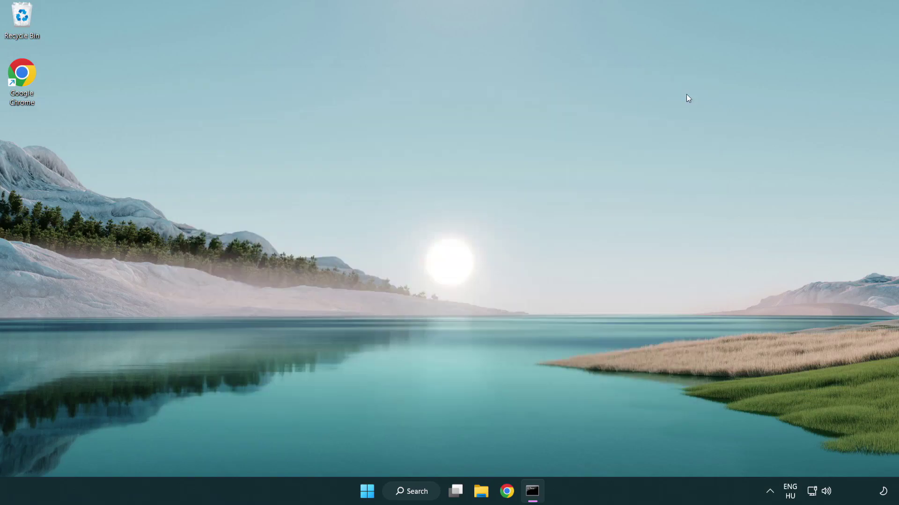
click(379, 491)
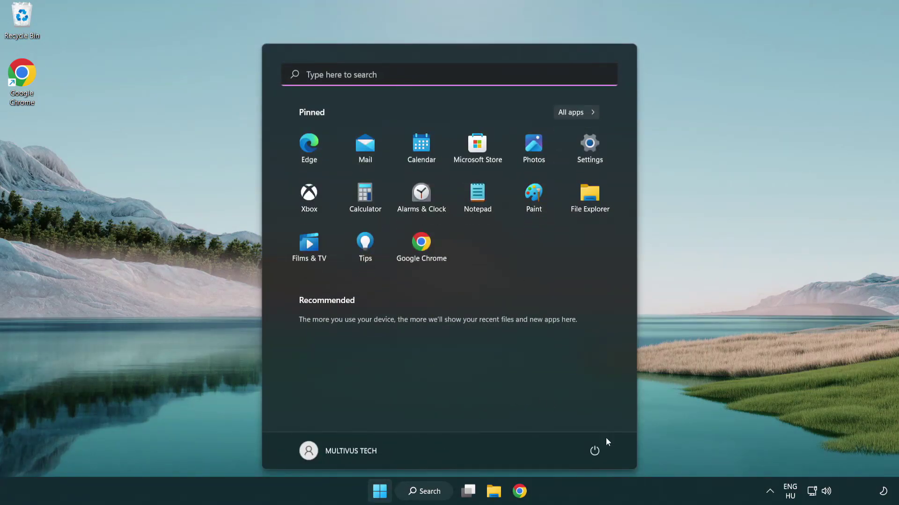
click(596, 449)
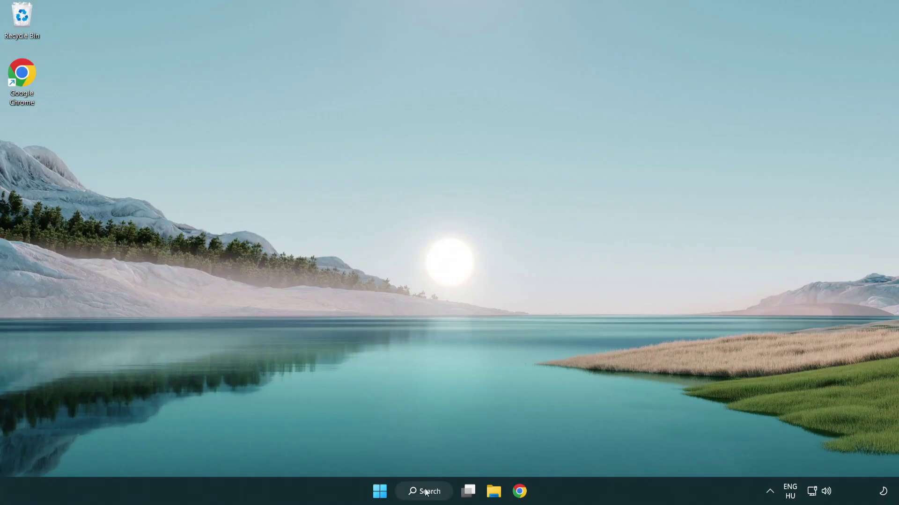
Search for 'security' and launch Windows Security from Best match.
click(427, 496)
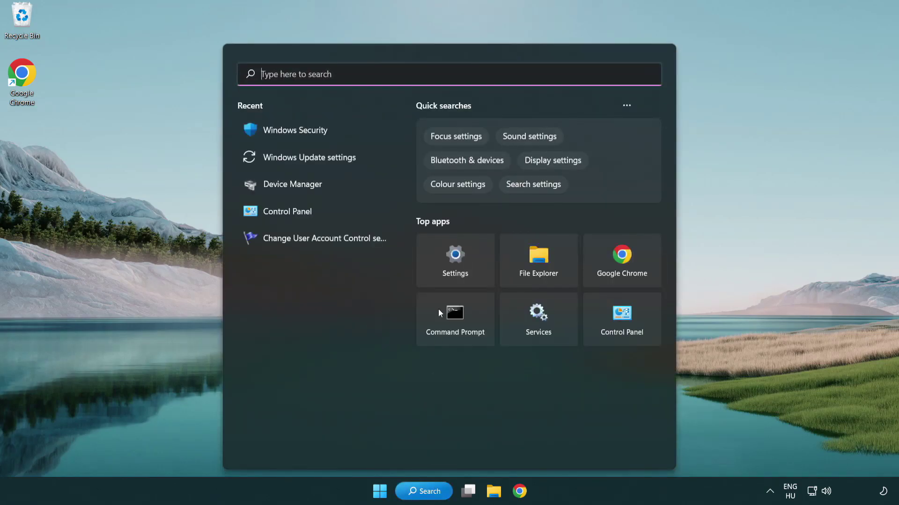
text(se)
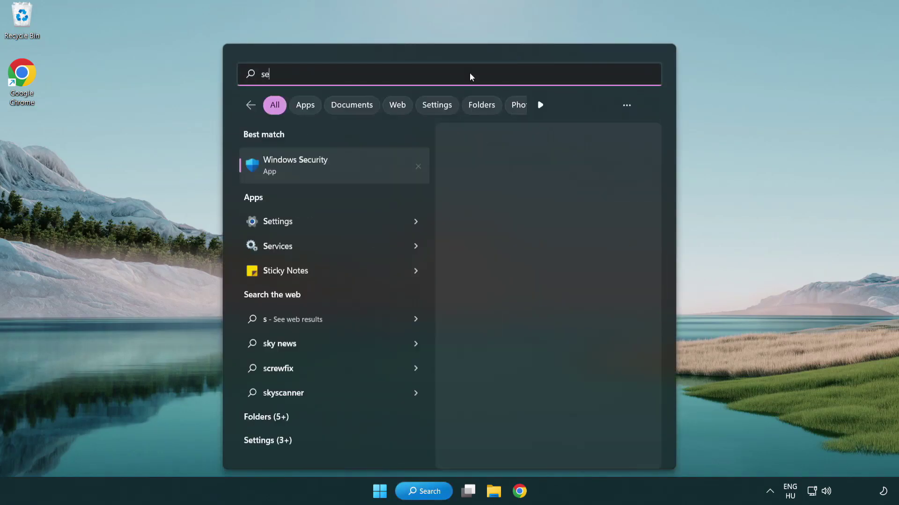
text(curi)
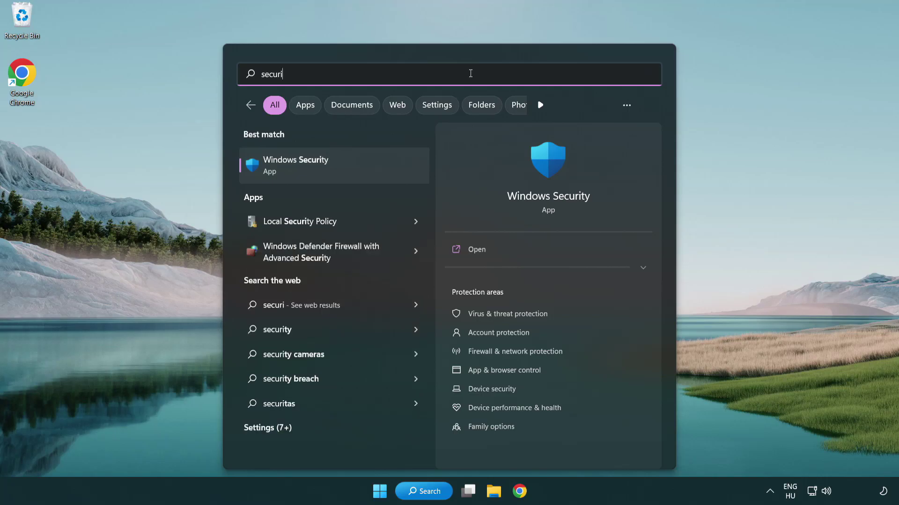
text(ty)
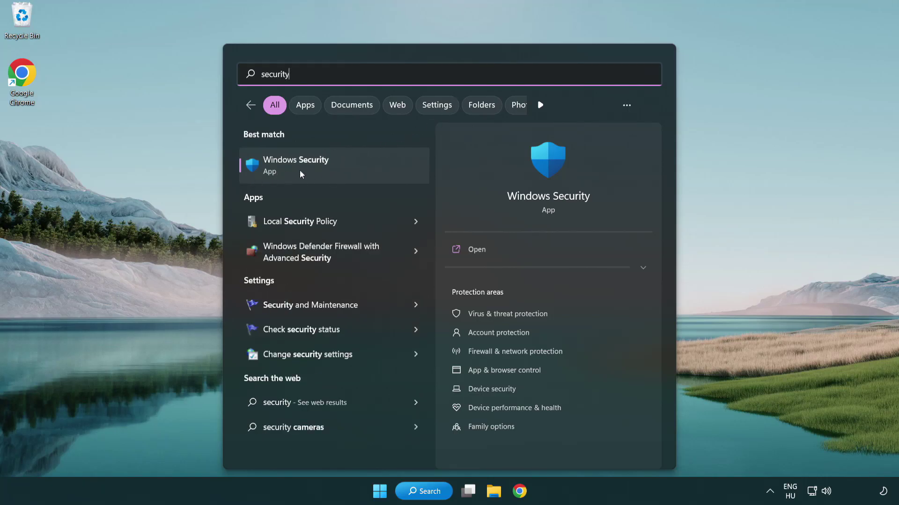
click(367, 171)
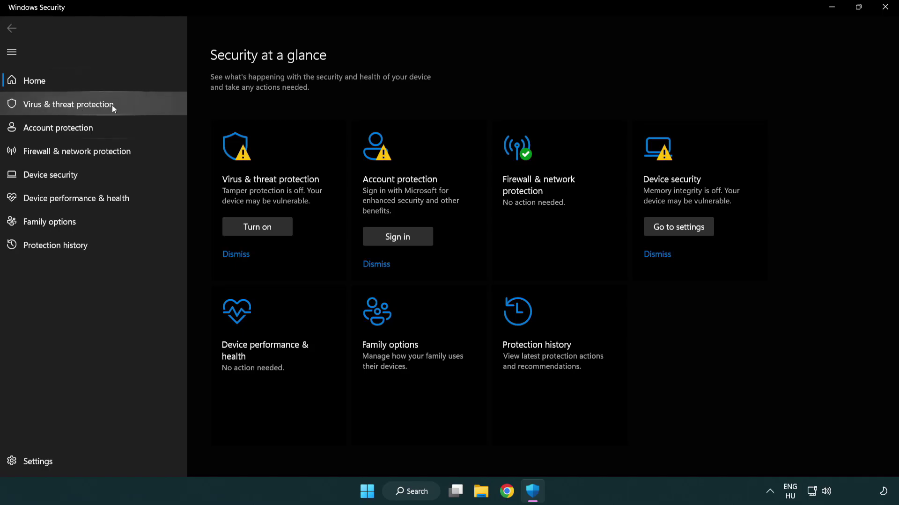
Go to Virus & threat protection settings and open Add or remove exclusions.
click(136, 103)
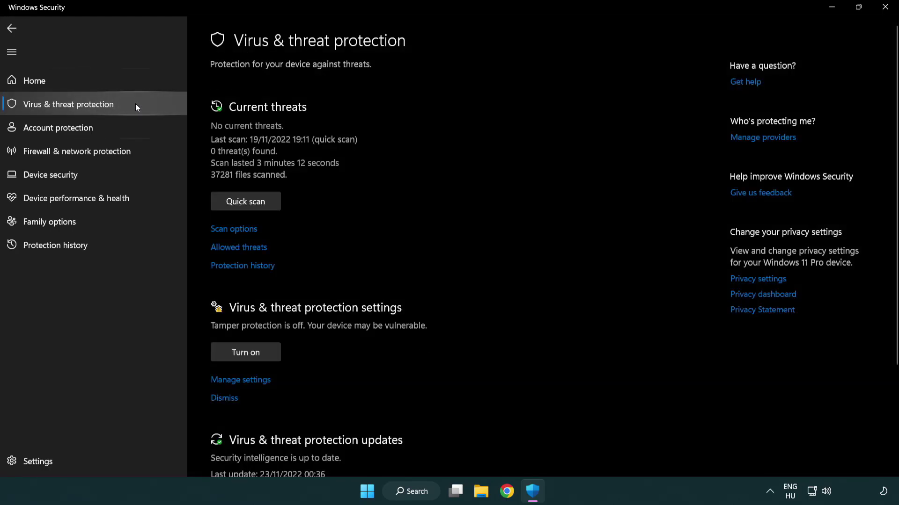
scroll(262, 202, down, 2)
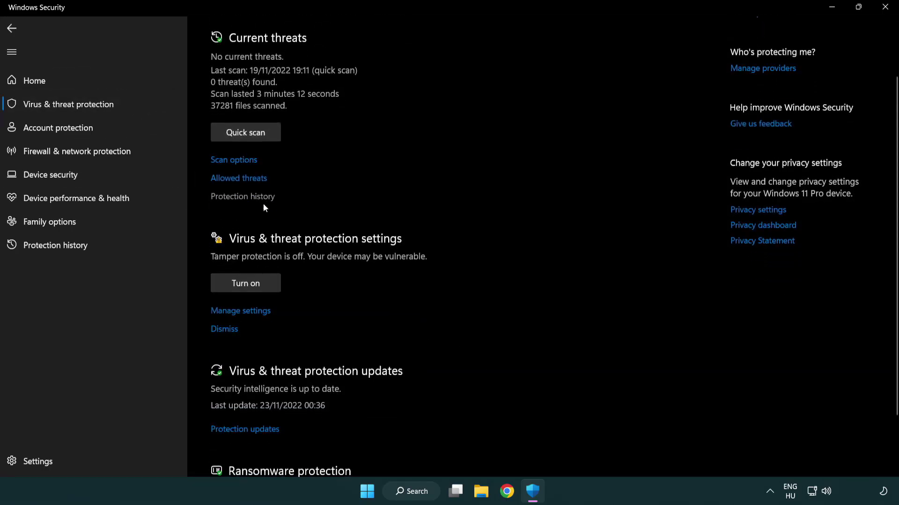
click(239, 311)
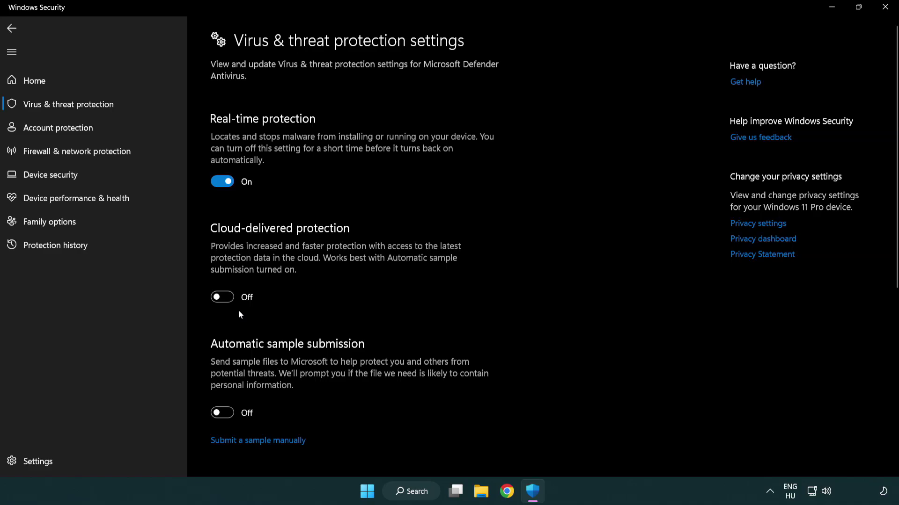
scroll(238, 310, down, 1)
scroll(239, 310, down, 1)
scroll(239, 311, down, 5)
scroll(240, 310, down, 3)
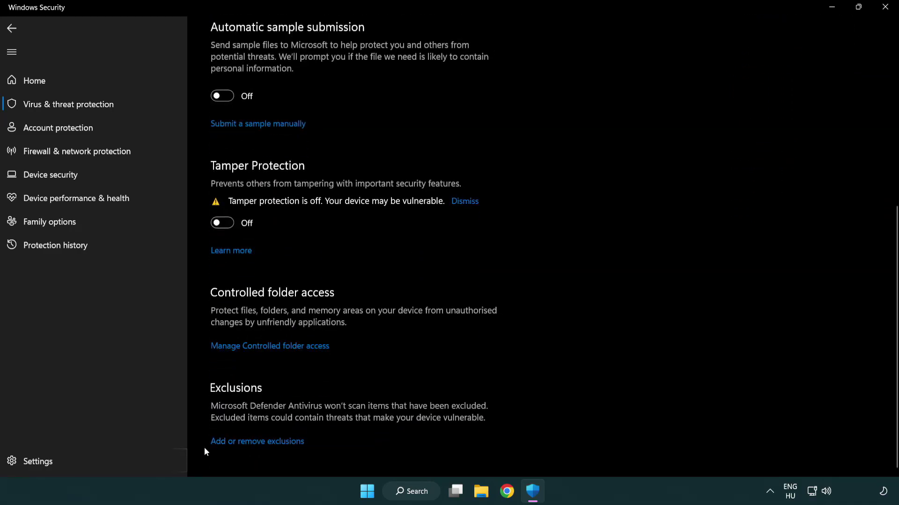
click(239, 444)
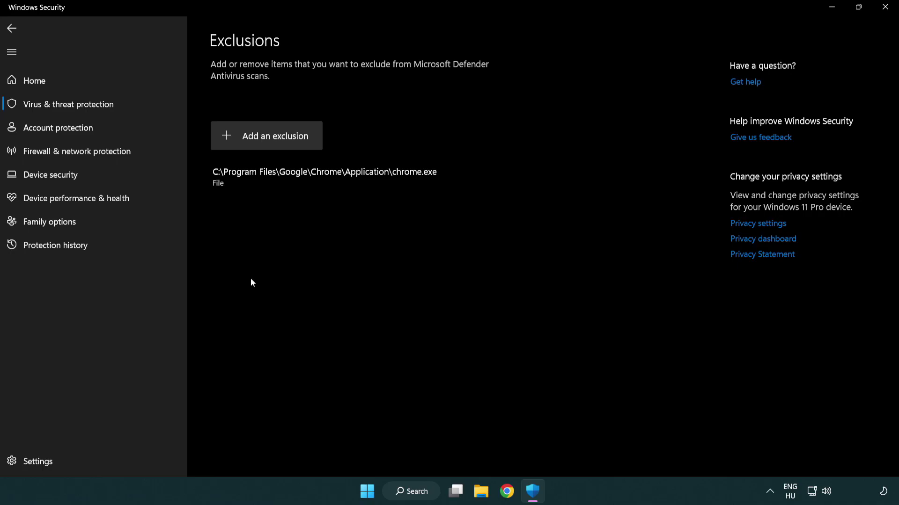
Add a File exclusion for the NOT WORKING APP shortcut in C:\Program Files (x86)\NOT WORKING APP.
click(269, 137)
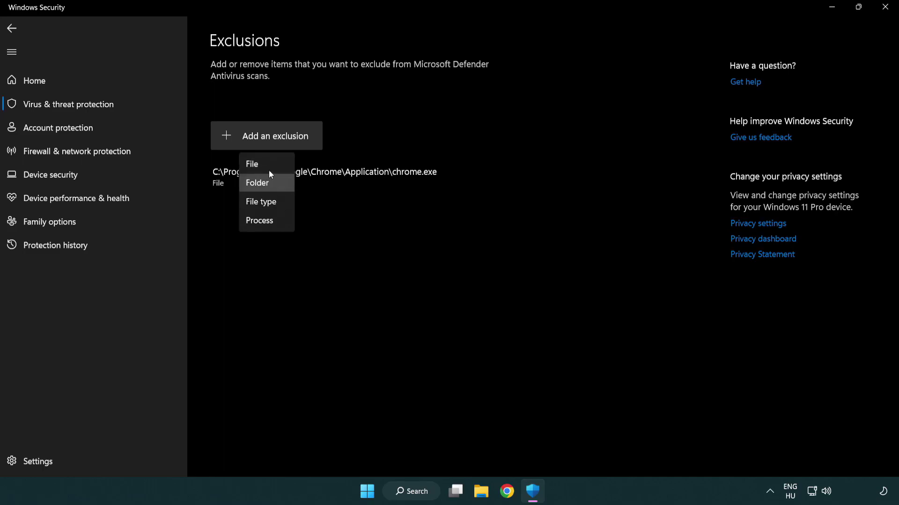
click(271, 168)
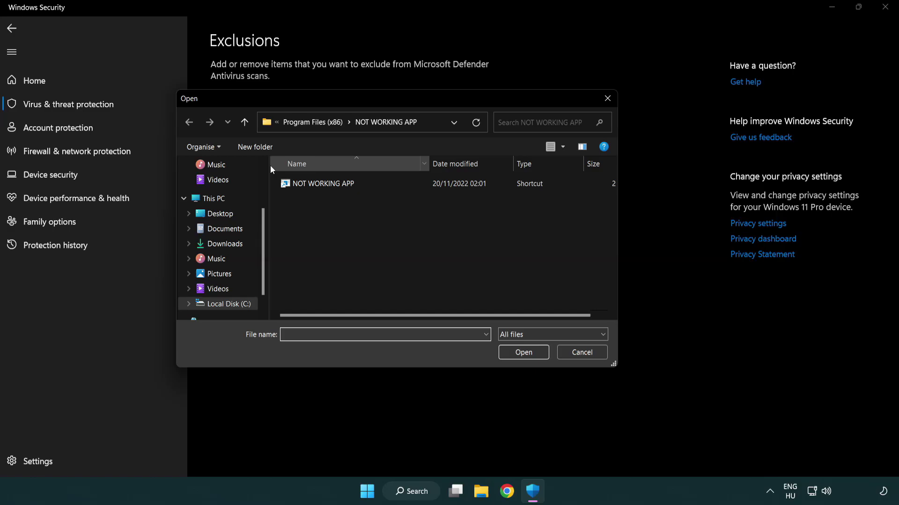
click(304, 125)
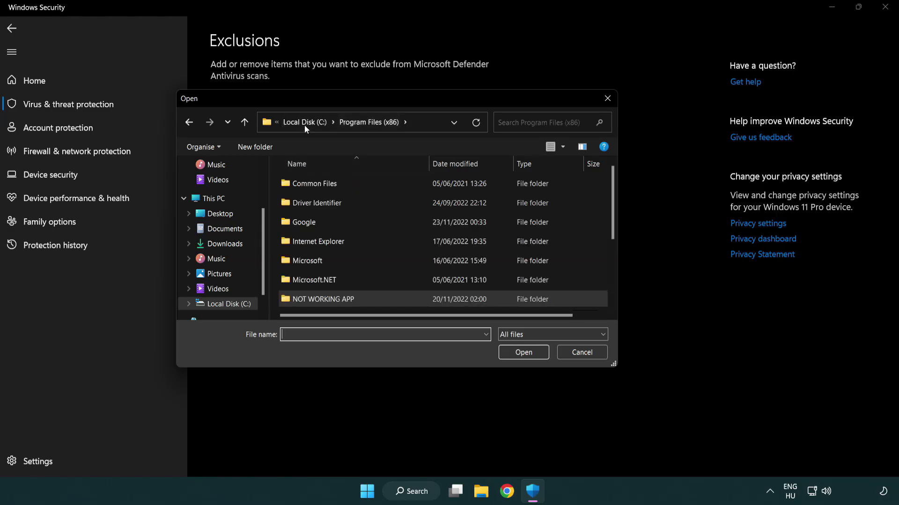
click(308, 124)
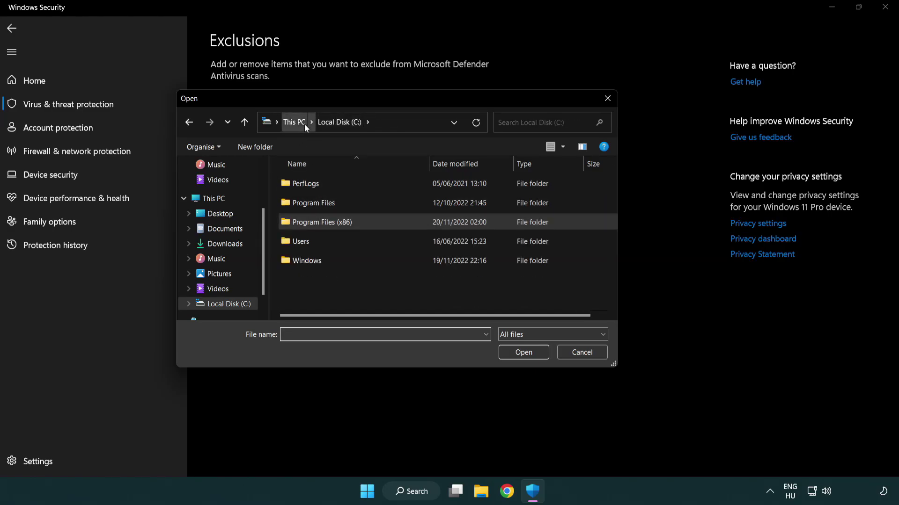
click(304, 125)
double_click(328, 310)
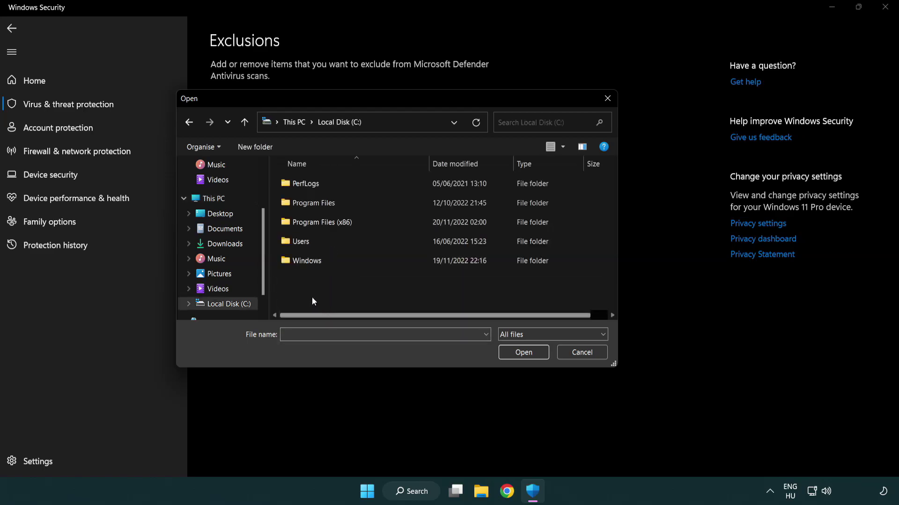
double_click(328, 220)
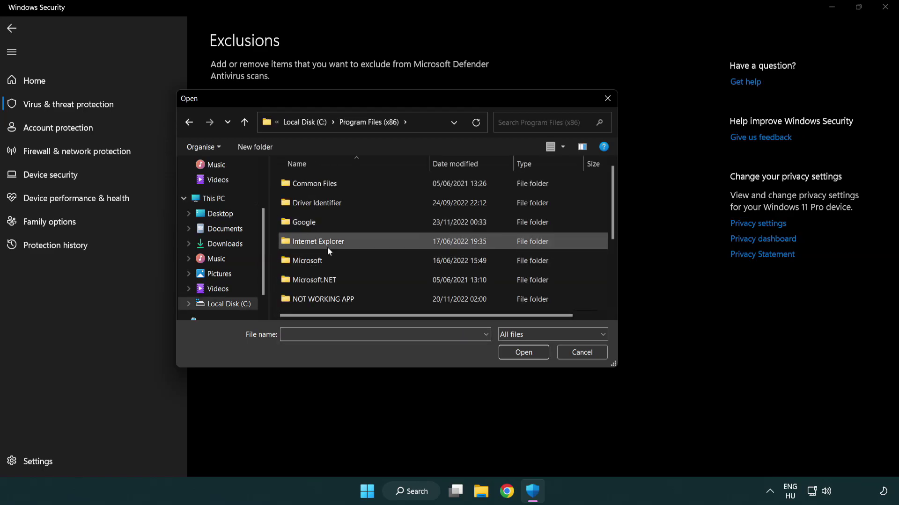
double_click(335, 301)
click(316, 183)
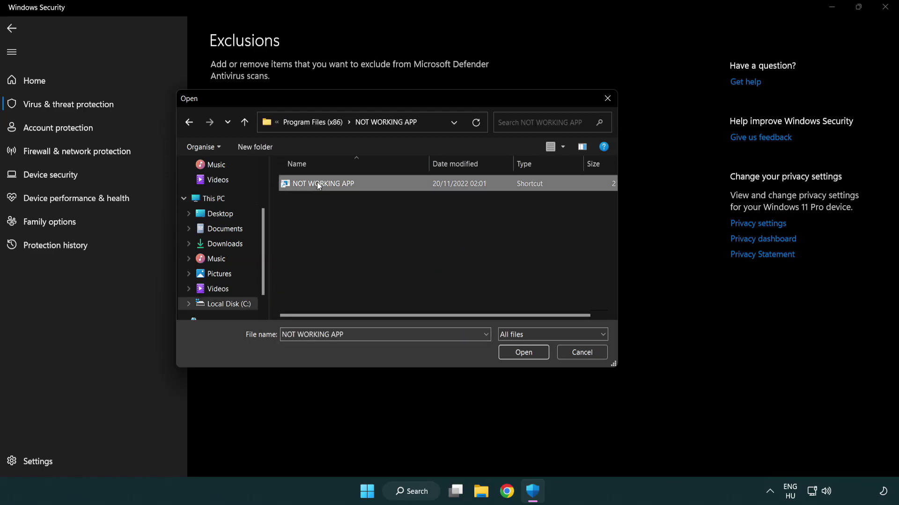
click(521, 356)
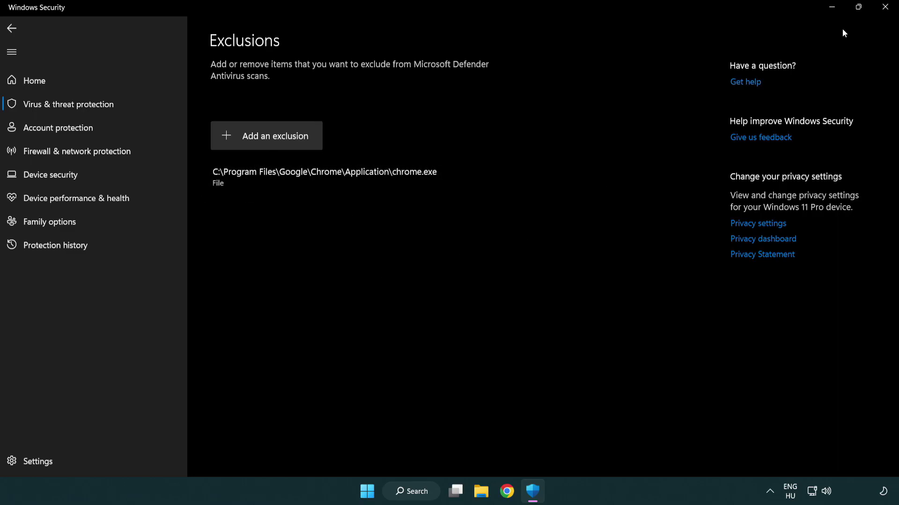
Close Windows Security and show the Start menu power options with Restart.
click(886, 14)
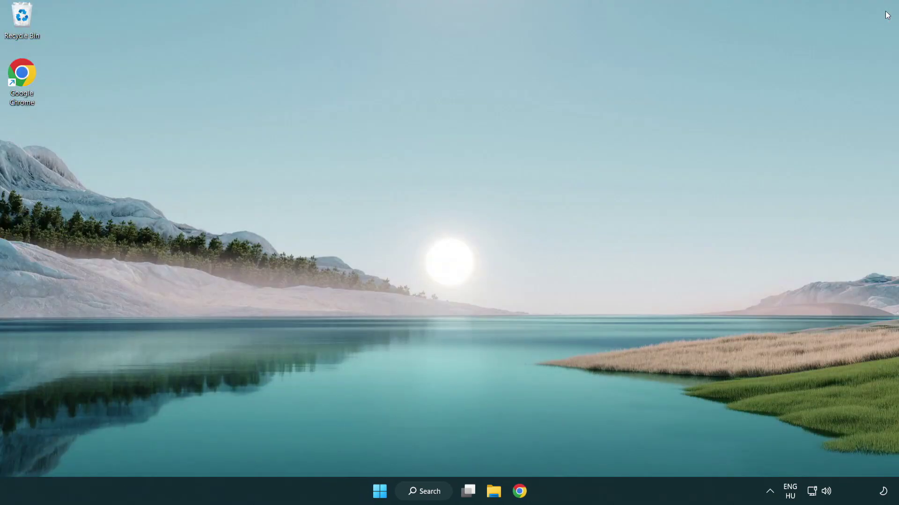
click(370, 494)
click(597, 451)
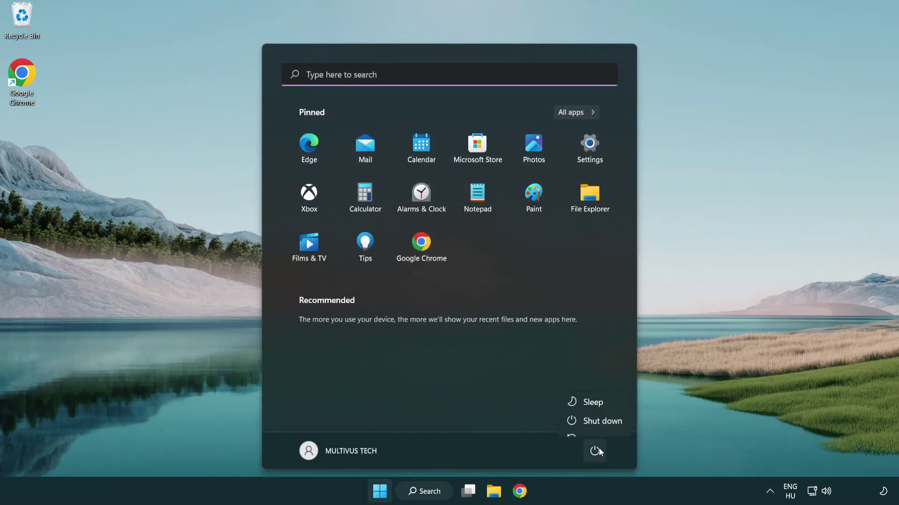